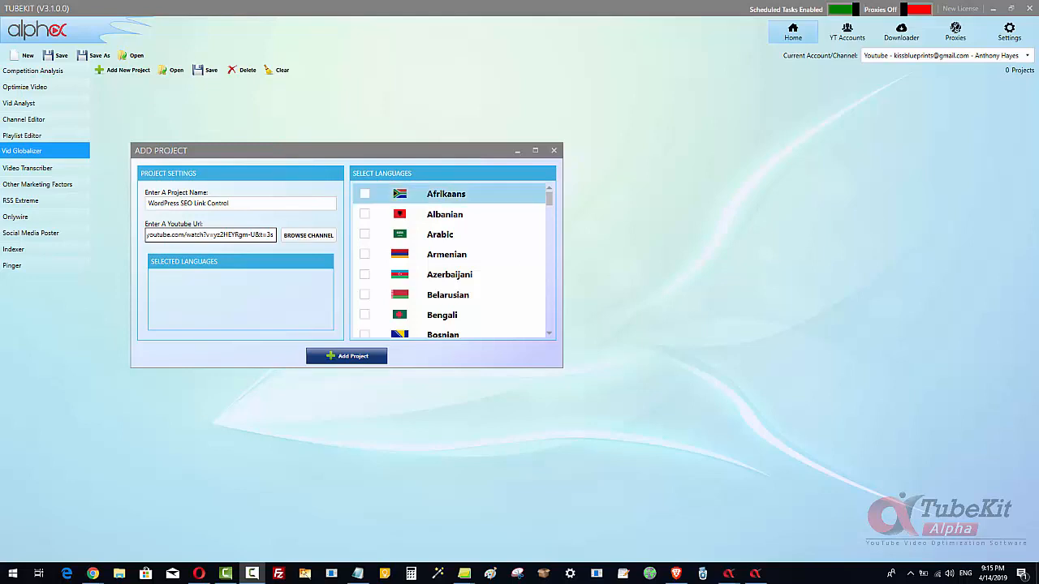
- Copy the YouTube video URL from the project dialog and close the dialog
left_click(209, 236)
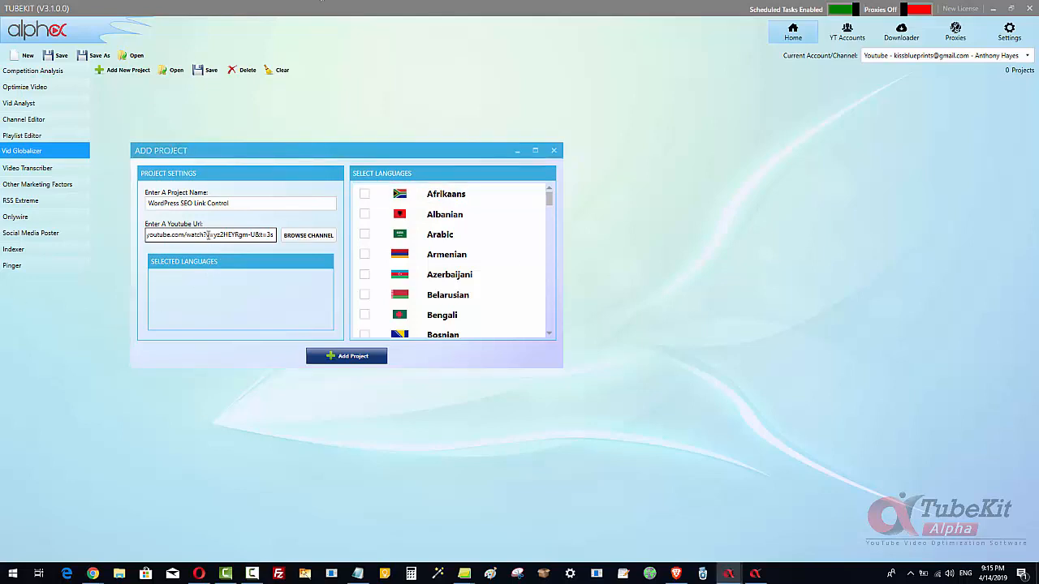
triple_click(208, 235)
right_click(208, 235)
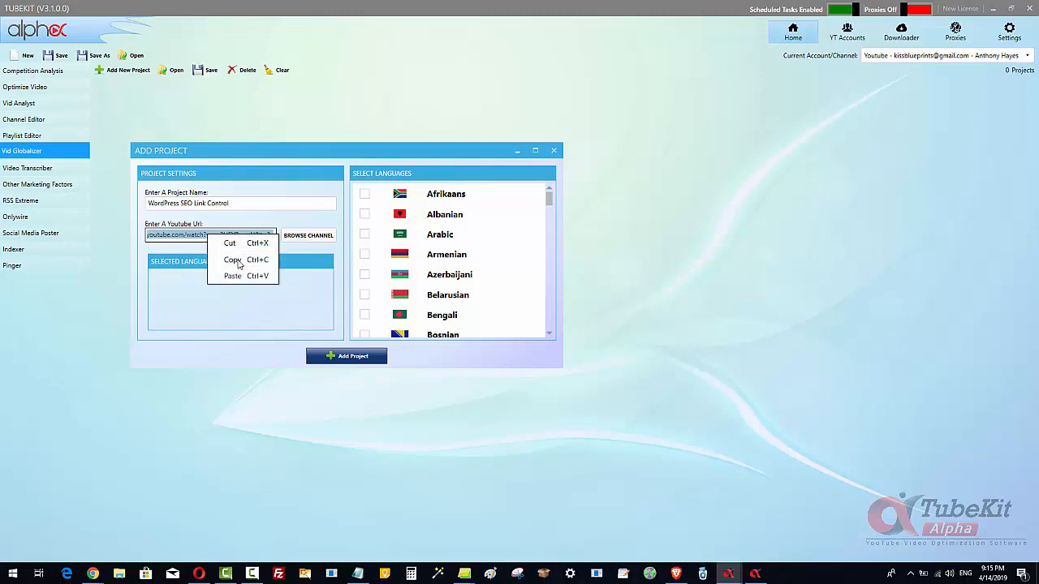
left_click(232, 258)
left_click(554, 152)
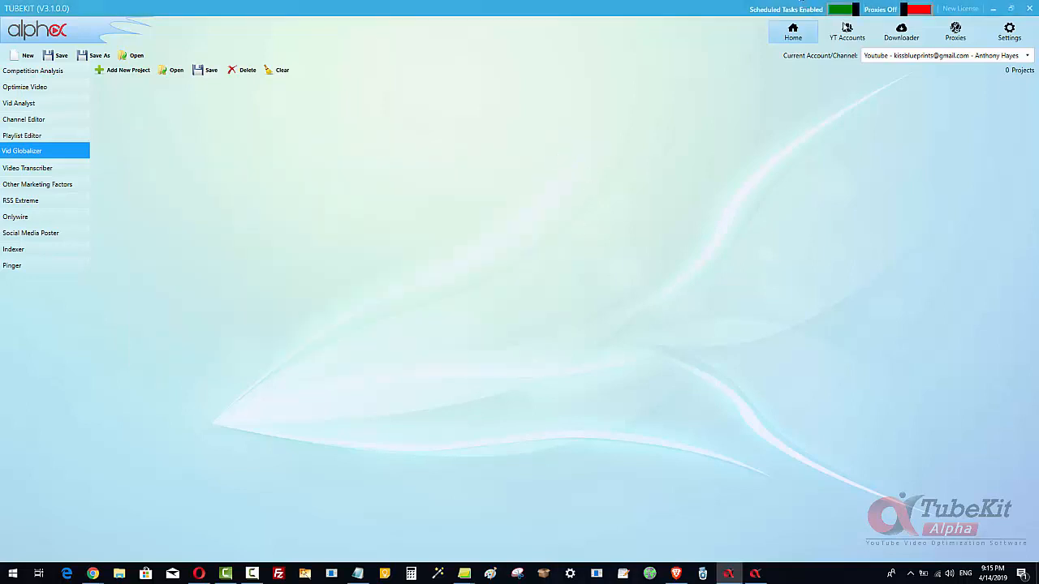
- Select the YouTube account and expand it into its individual channels
left_click(846, 36)
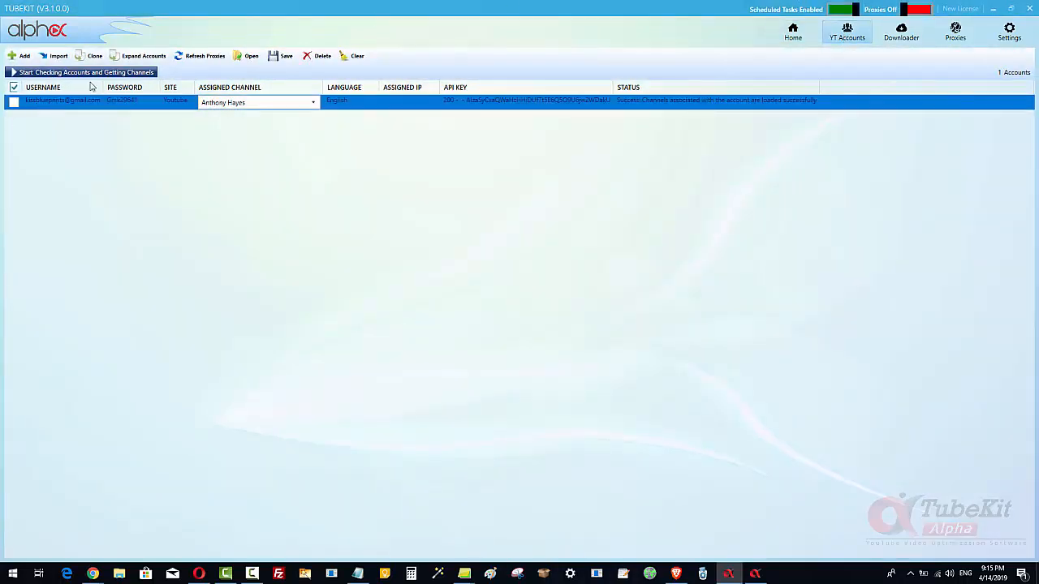
left_click(139, 57)
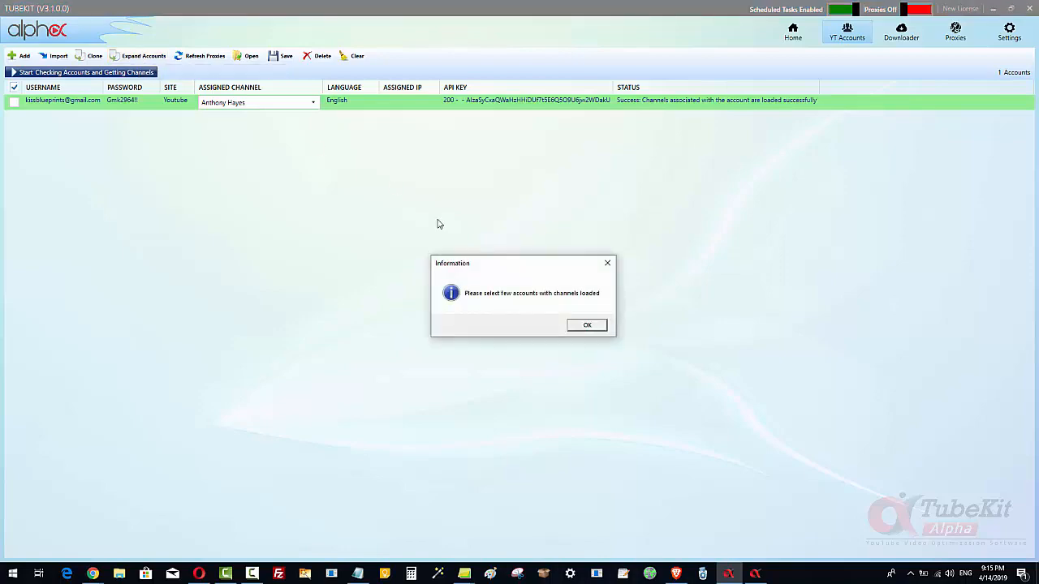
left_click(590, 327)
left_click(14, 102)
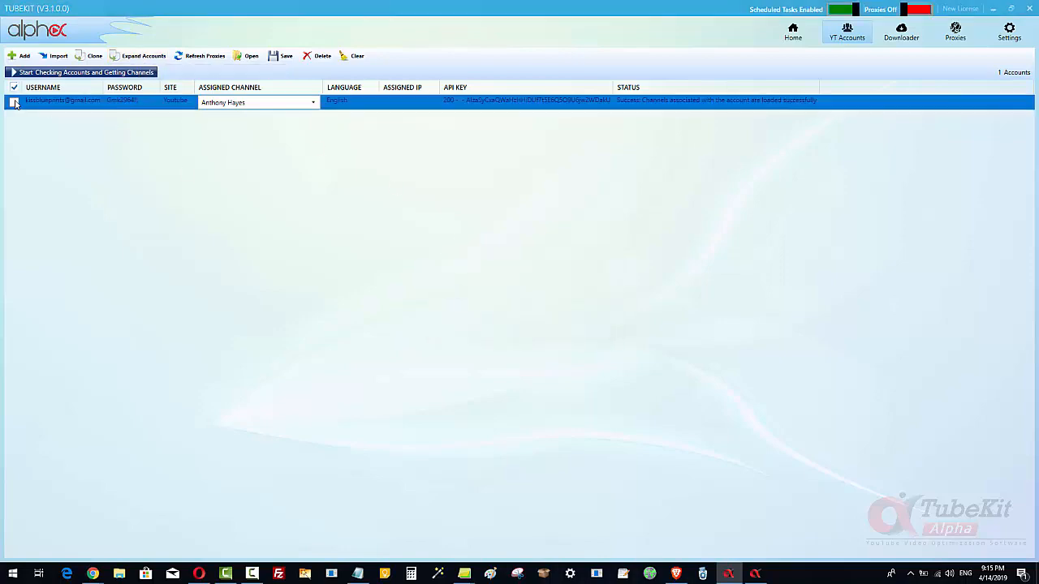
left_click(151, 56)
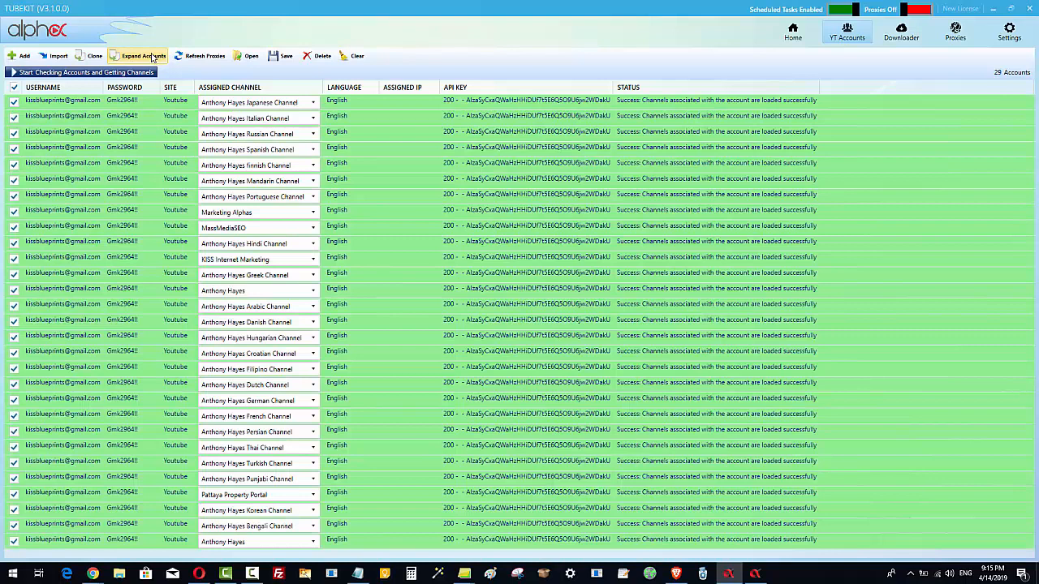
- Look through the expanded channel rows and their assigned language channels
left_click(266, 122)
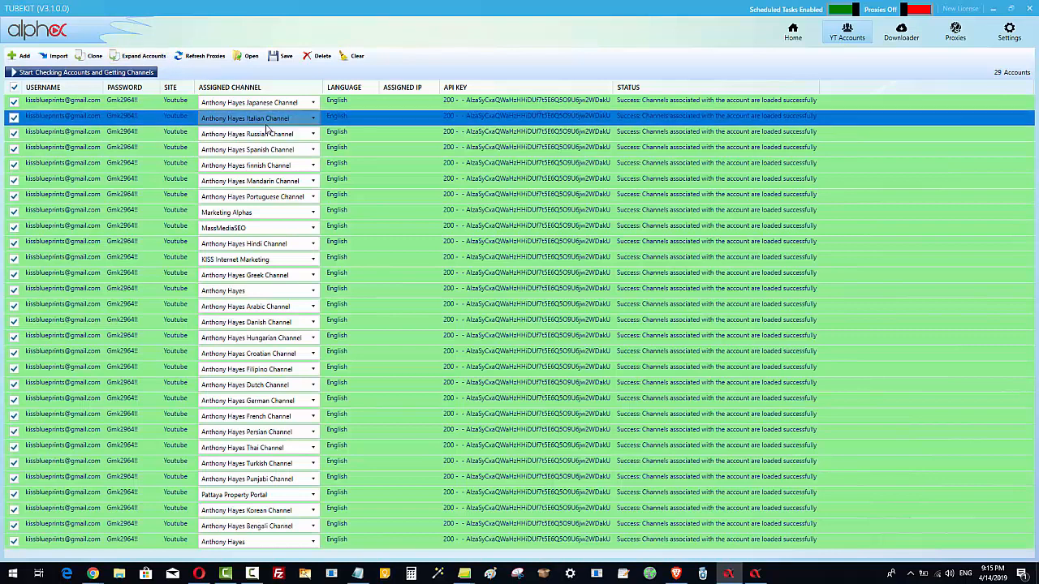
left_click(260, 134)
left_click(264, 151)
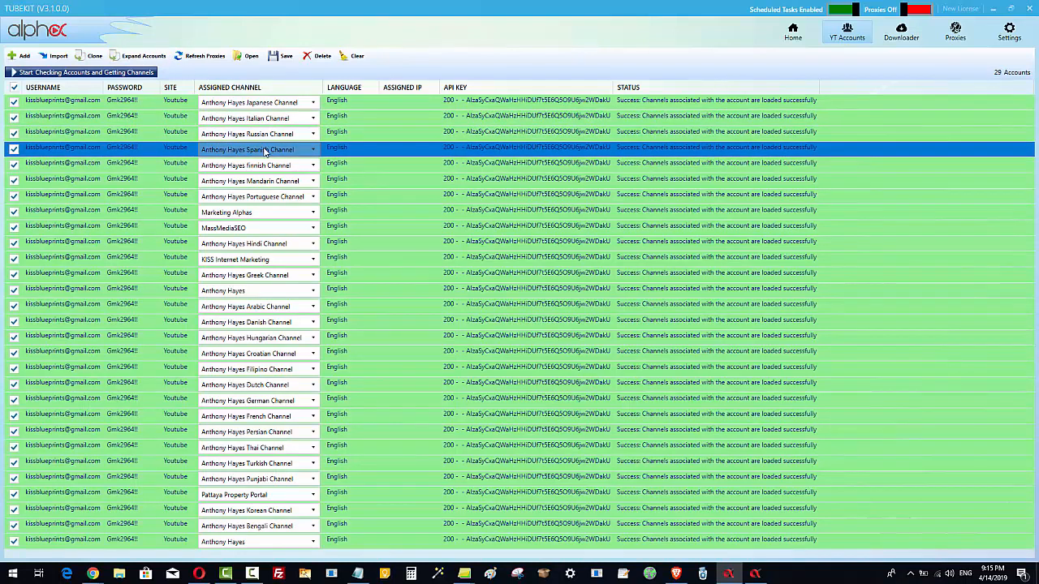
left_click(268, 165)
left_click(276, 181)
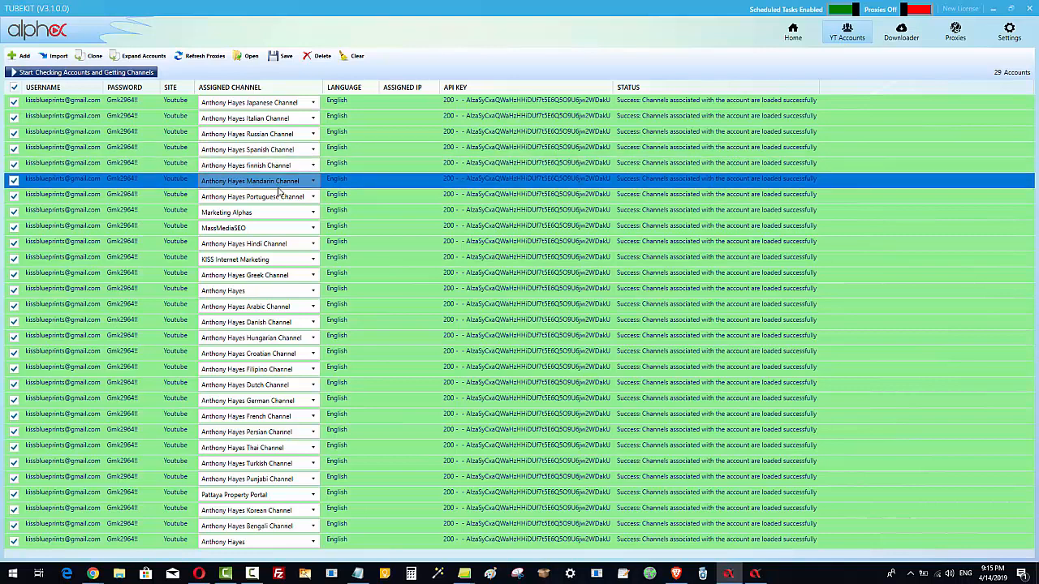
left_click(276, 198)
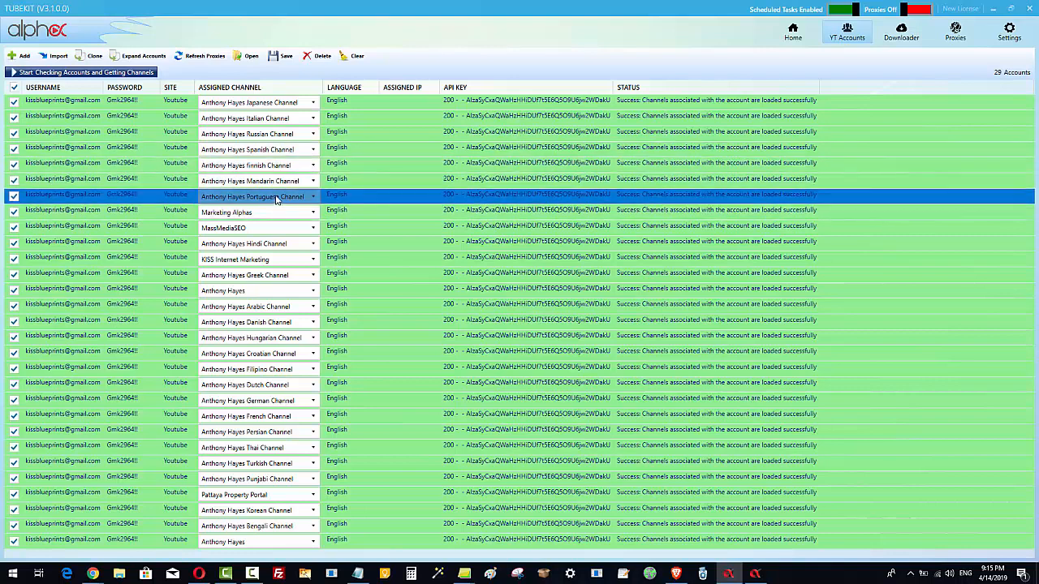
left_click(274, 275)
left_click(274, 307)
left_click(274, 338)
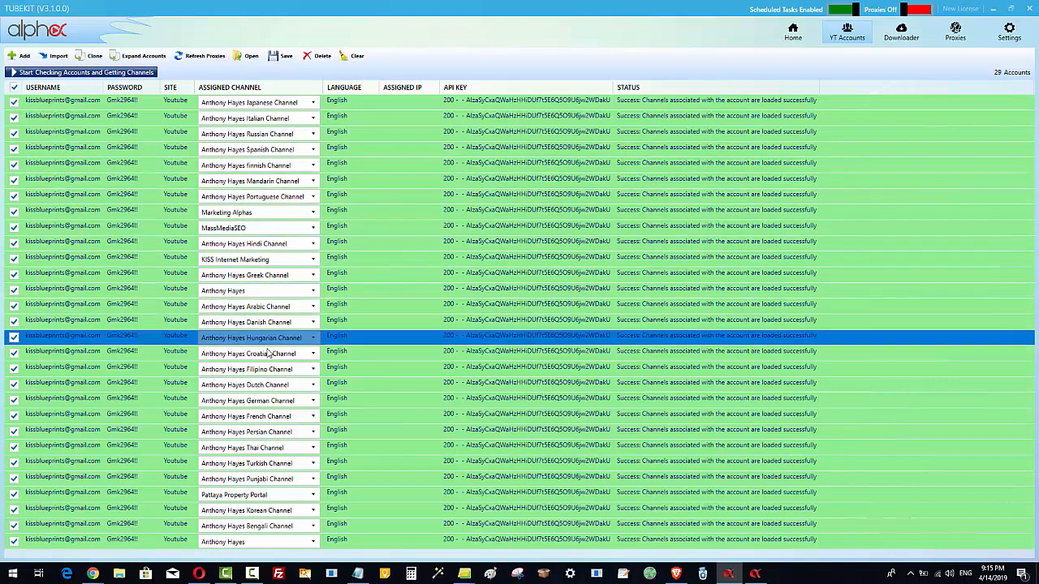
left_click(275, 354)
left_click(274, 369)
left_click(277, 385)
left_click(281, 401)
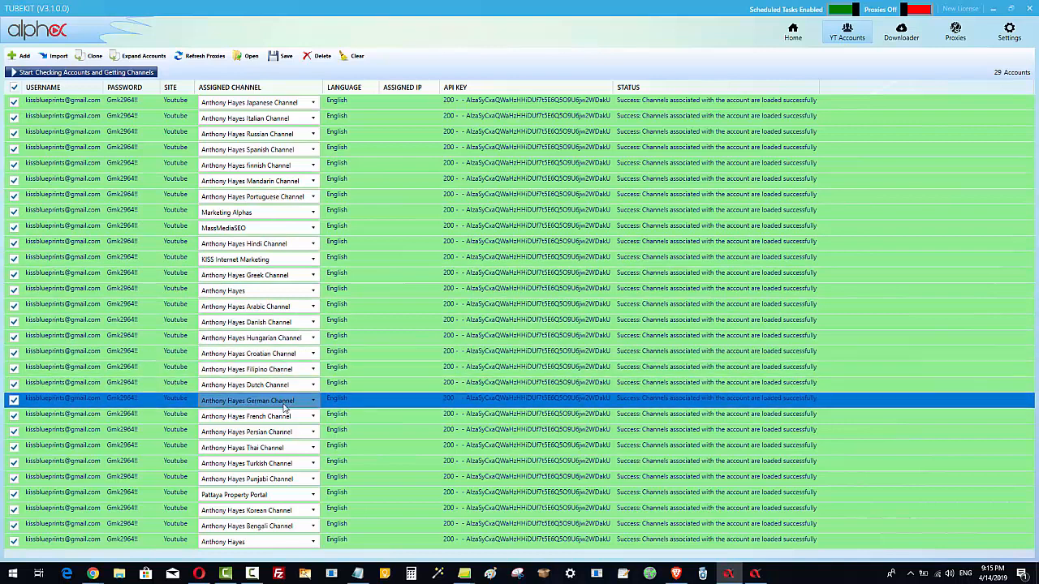
left_click(285, 416)
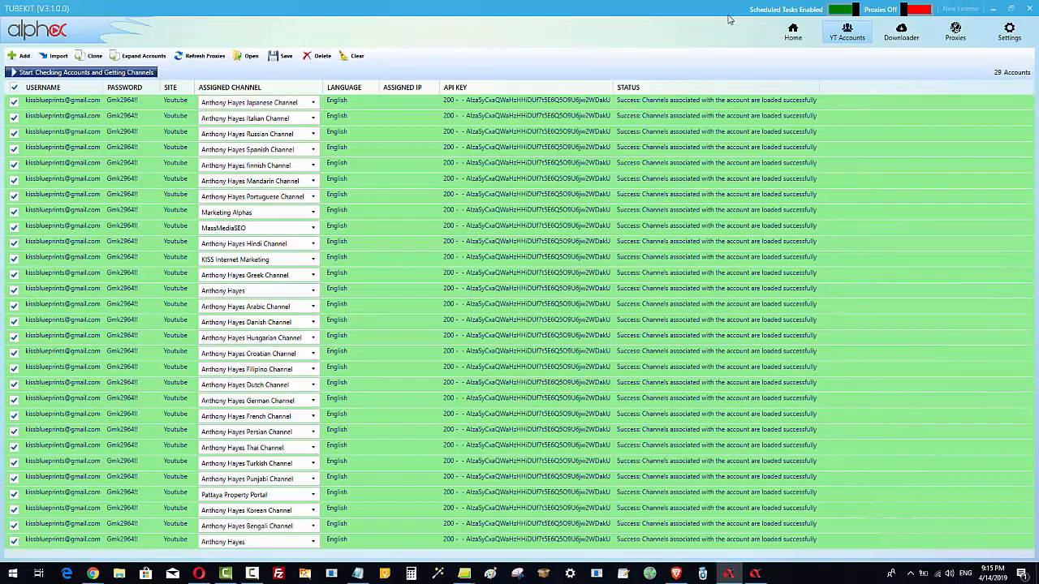
- Start a new Vid Globalizer project and paste the copied YouTube URL into it
left_click(800, 31)
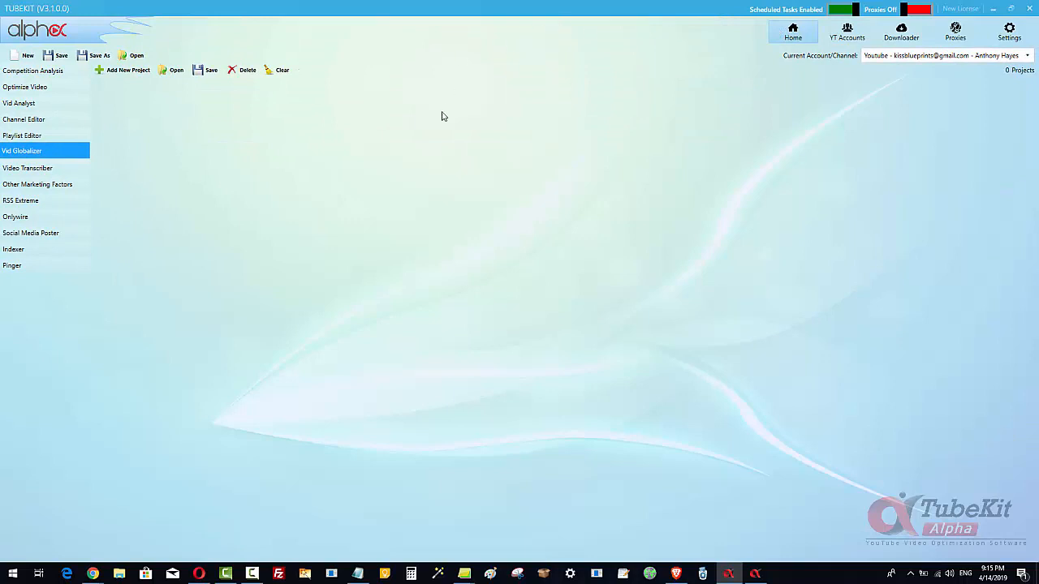
left_click(128, 72)
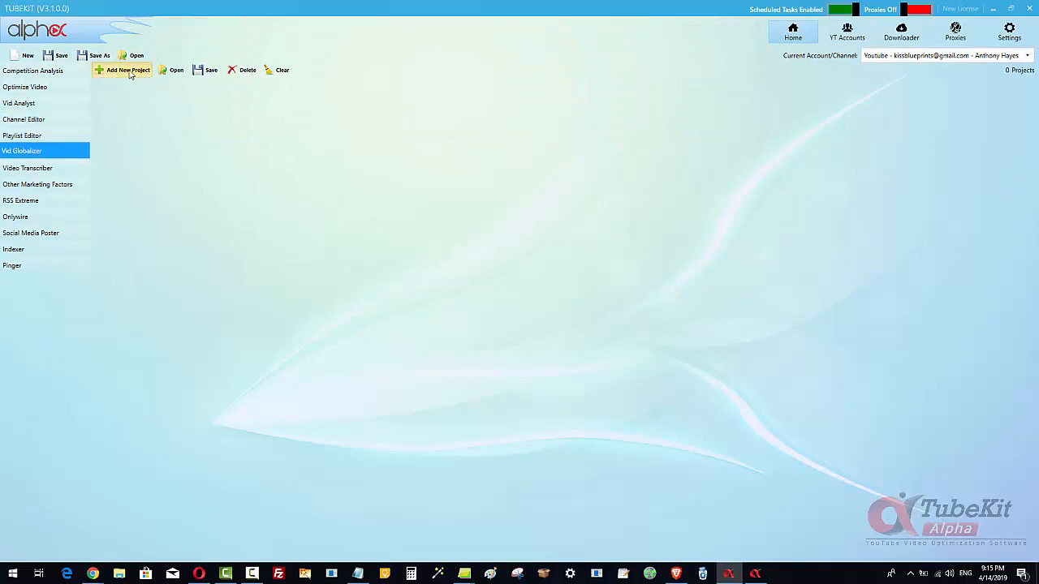
left_click(180, 191)
right_click(179, 188)
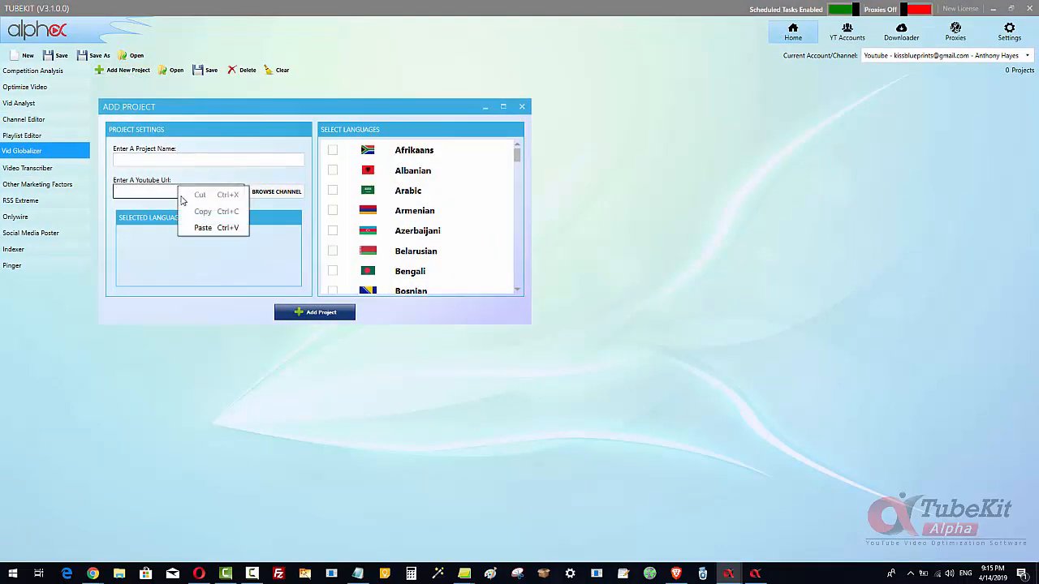
left_click(203, 228)
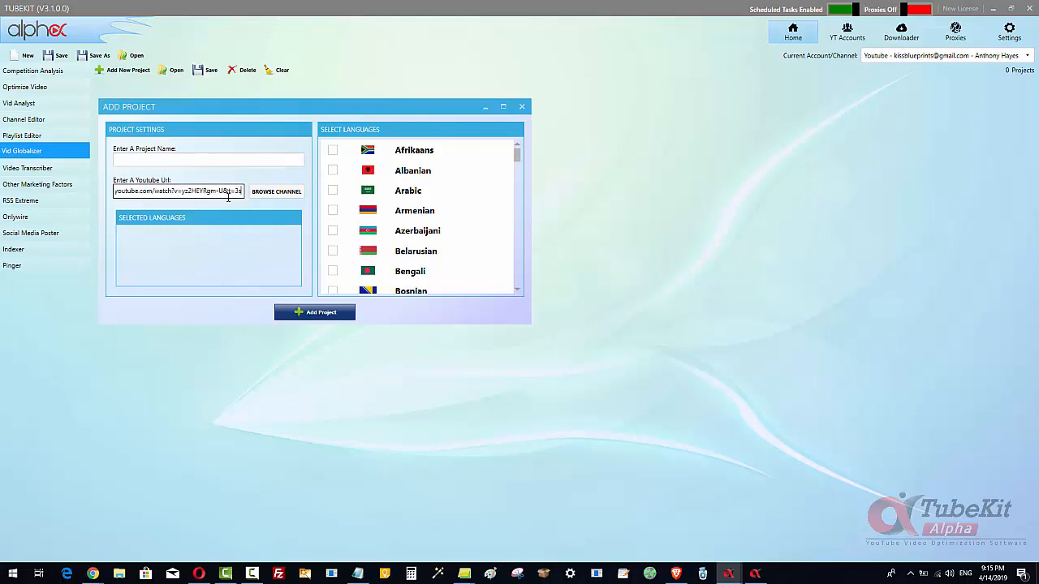
- Select Danish, Dutch, French and German as the project's target languages
left_click(247, 160)
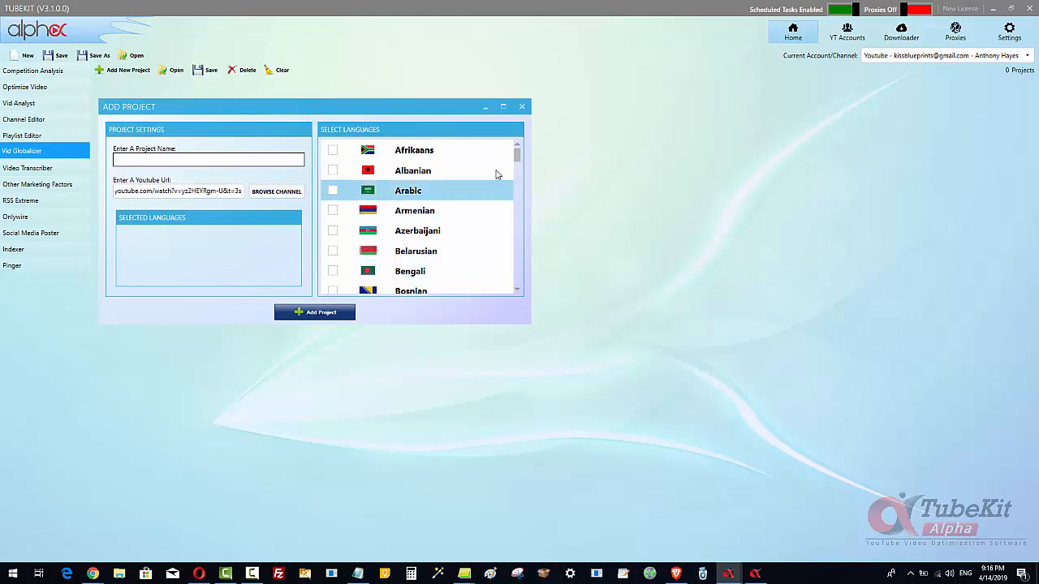
scroll(517, 160, "down", 1)
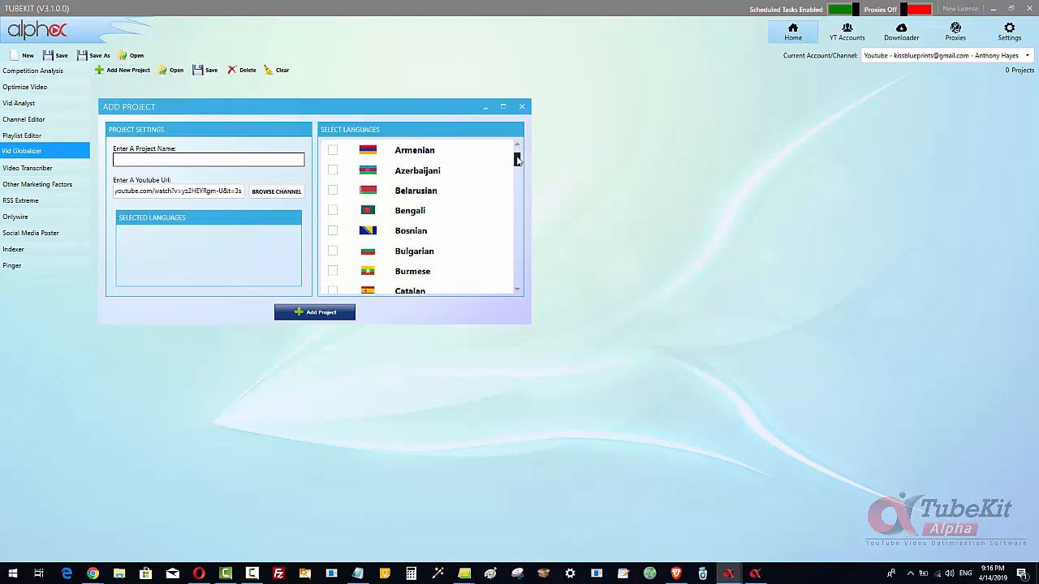
scroll(517, 160, "down", 3)
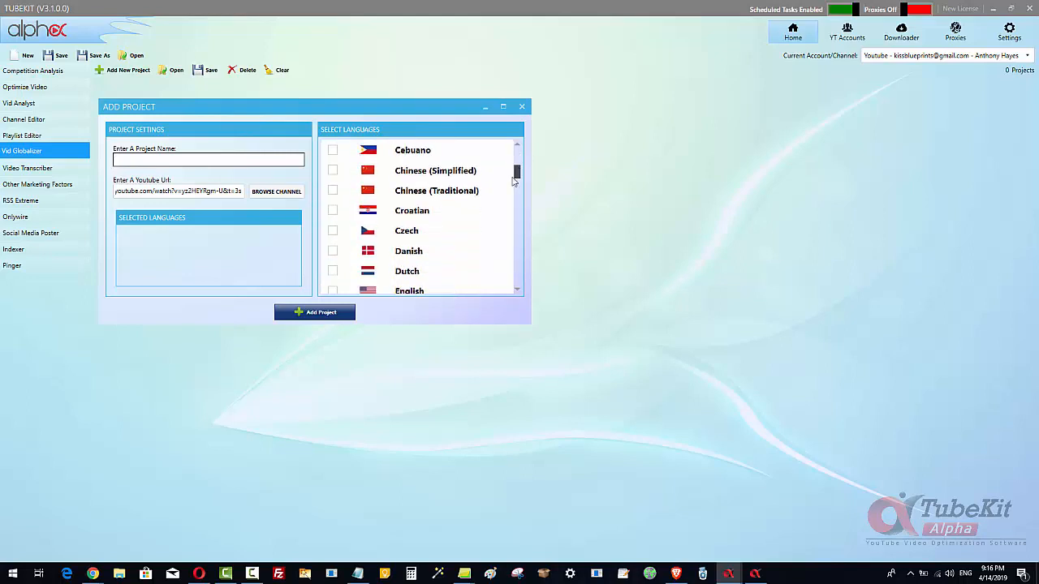
left_click(333, 253)
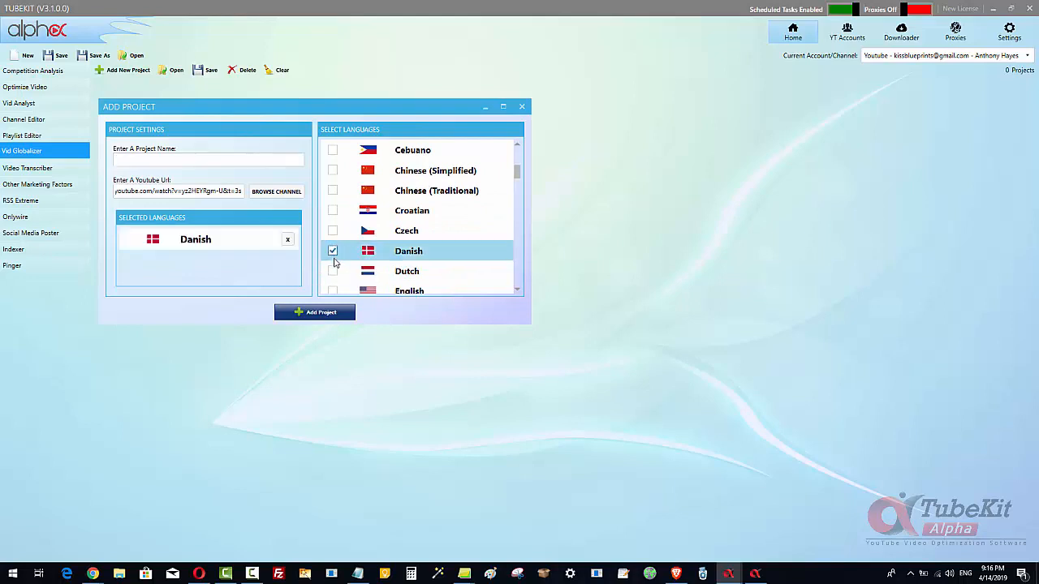
left_click(333, 271)
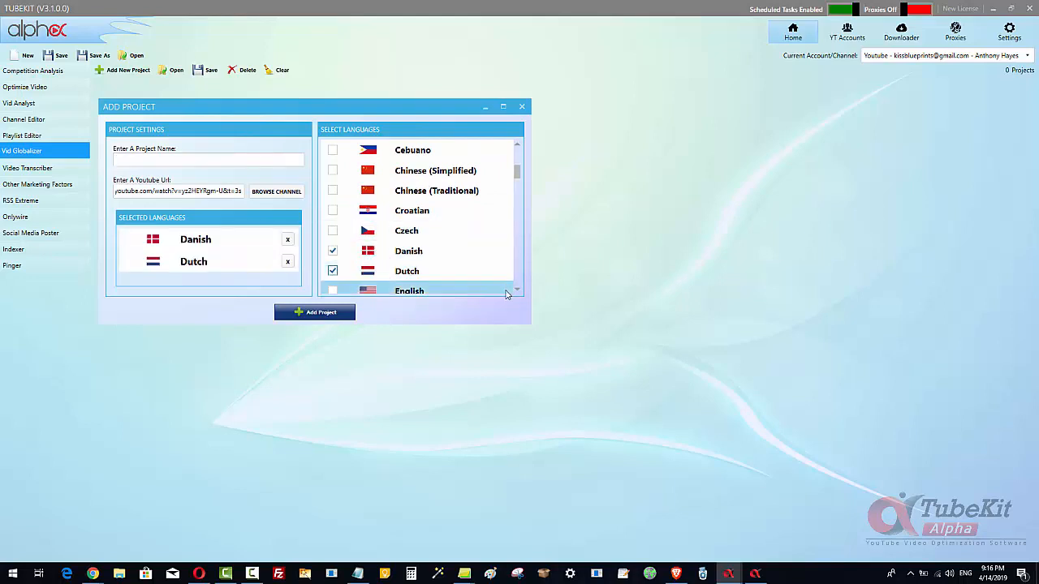
scroll(517, 290, "down", 2)
scroll(517, 291, "down", 1)
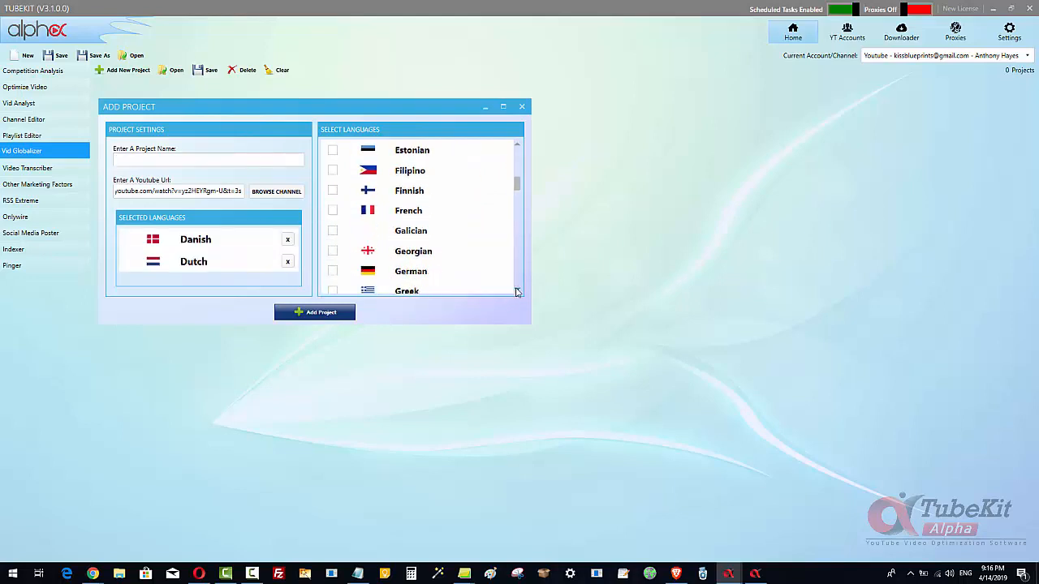
left_click(332, 210)
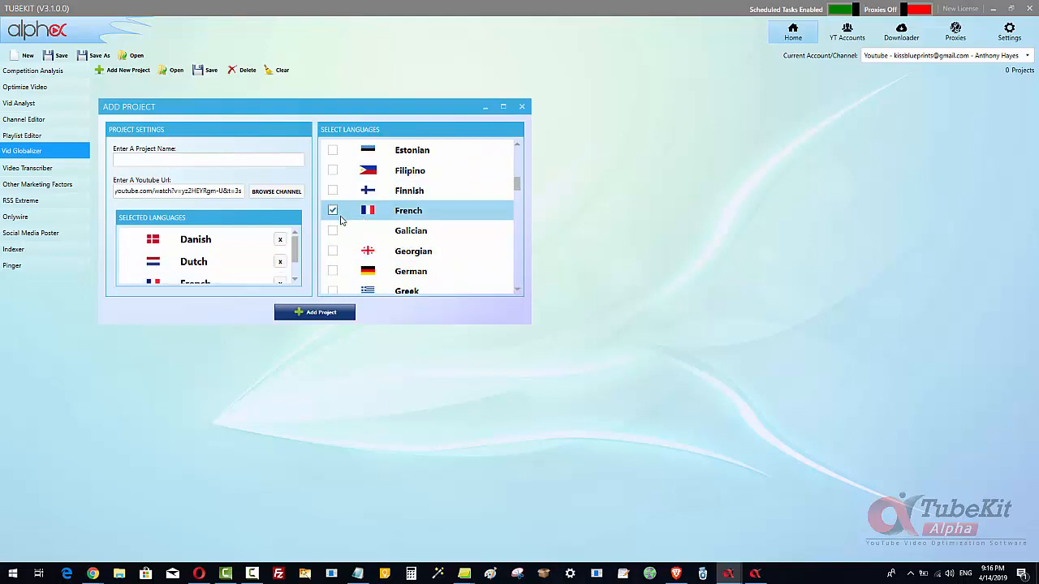
left_click(332, 271)
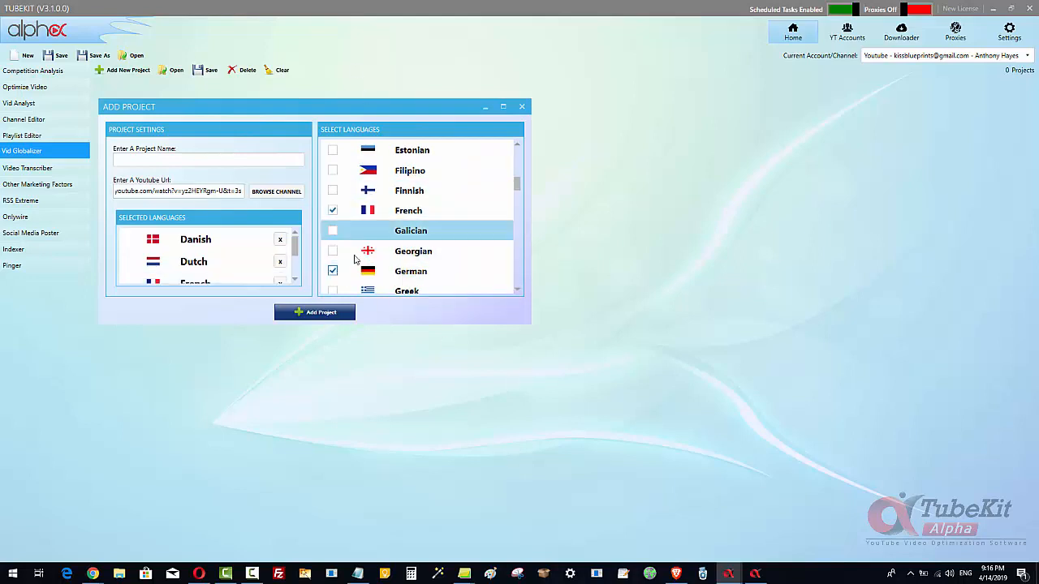
- Name the project Link Control and add it
left_click(275, 162)
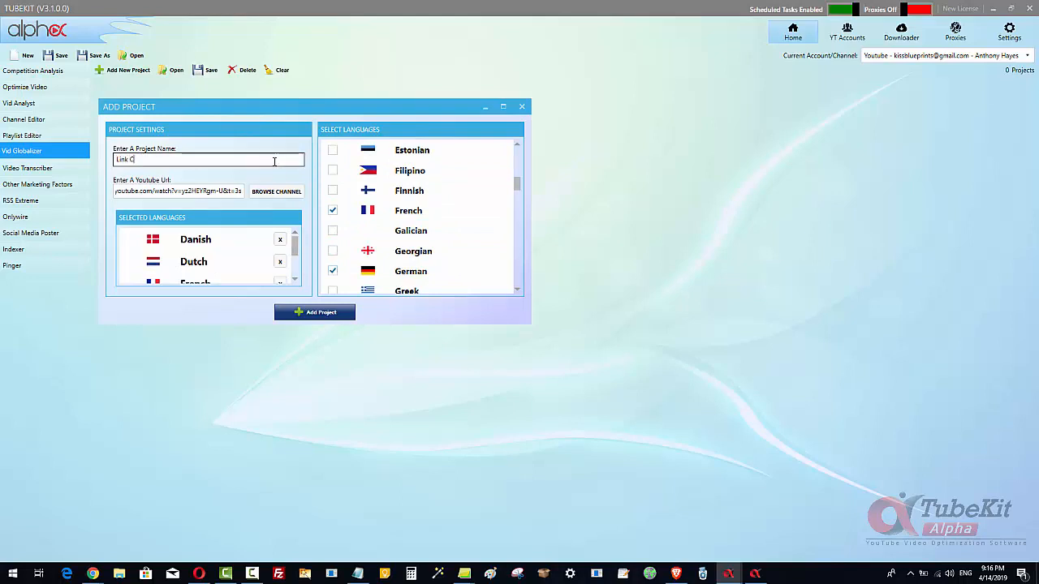
type("Link Comp")
left_click(332, 313)
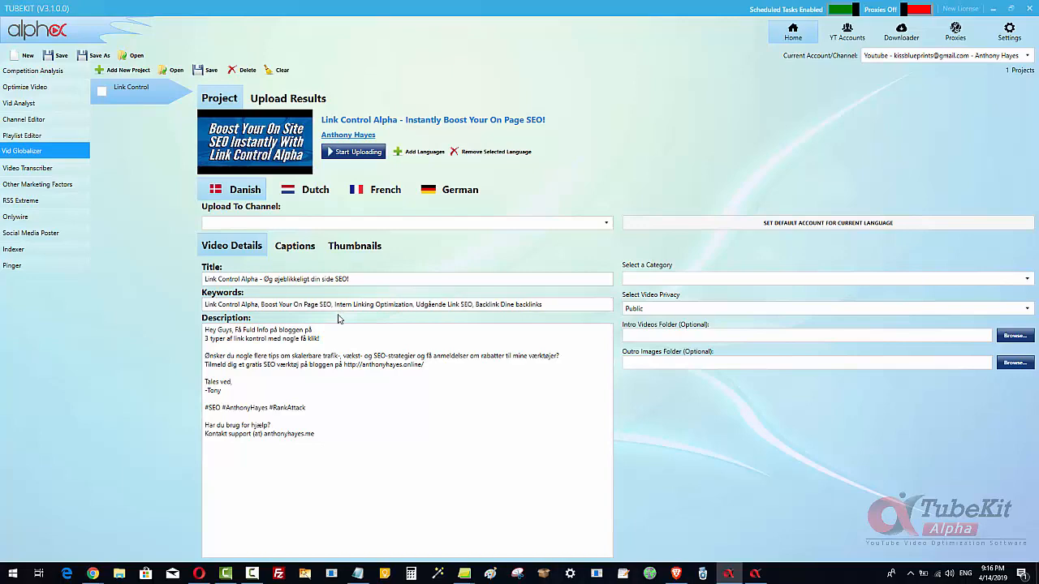
- Review the Danish video details and translated captions
left_click(297, 251)
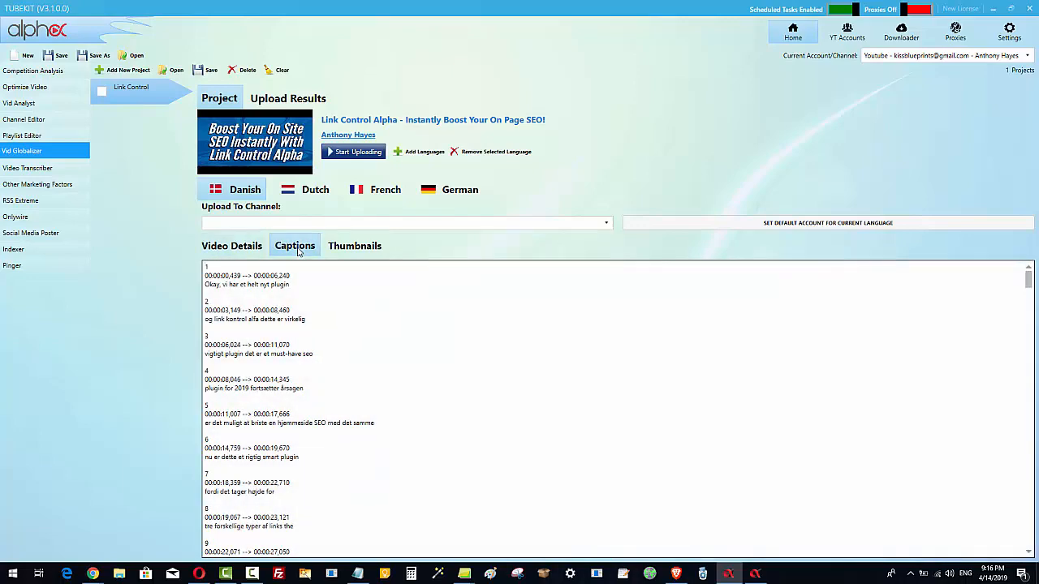
left_click(257, 251)
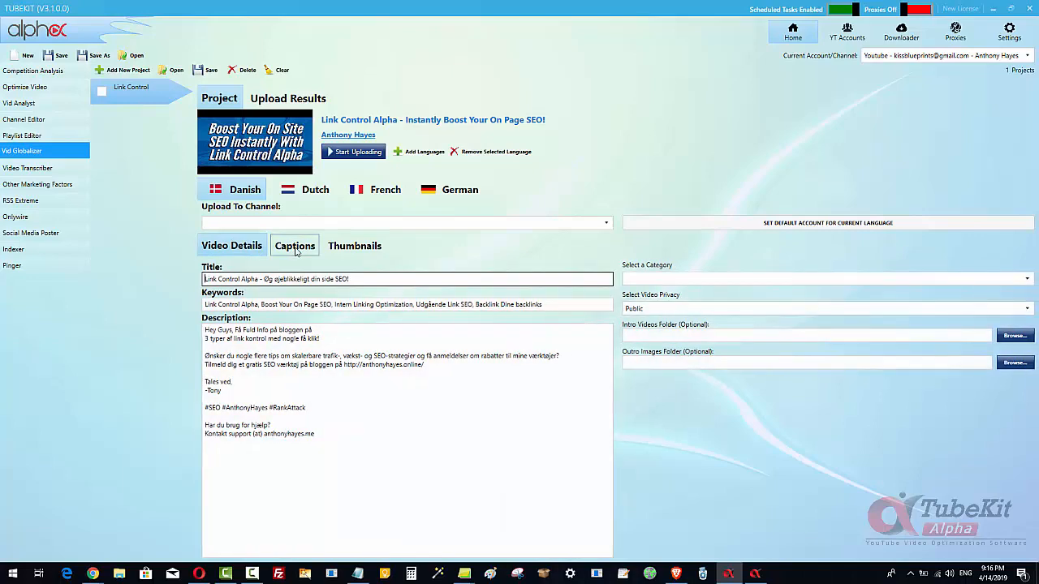
left_click(297, 251)
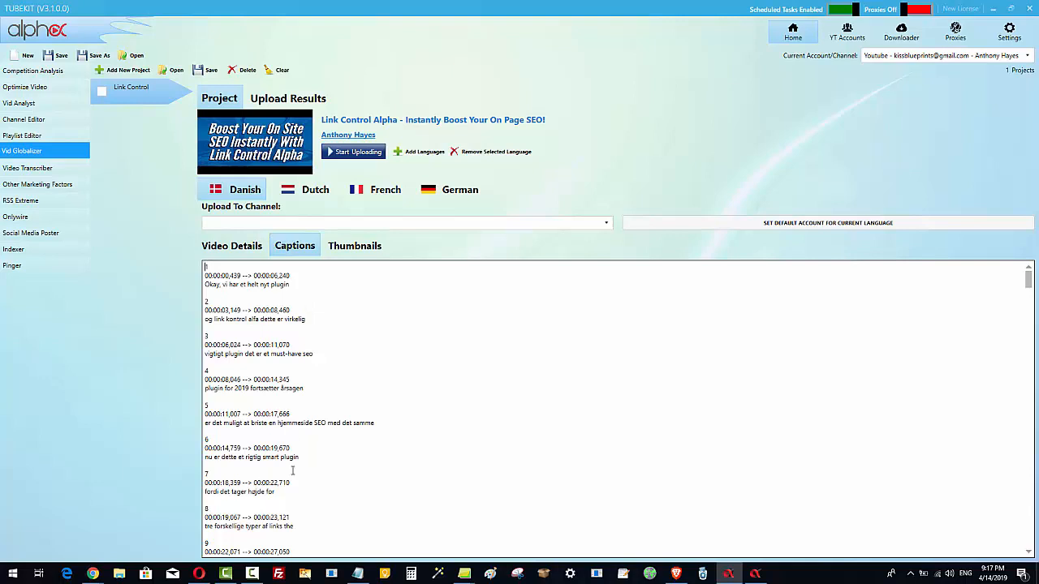
- Set the Danish thumbnail to Create Thumbnail and save the default thumbnail settings
left_click(354, 248)
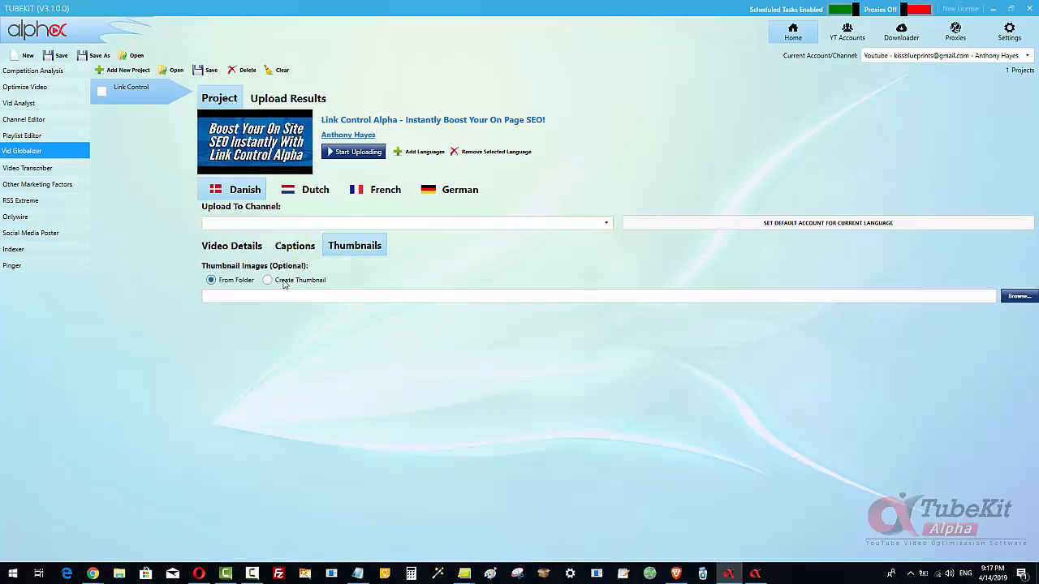
left_click(284, 281)
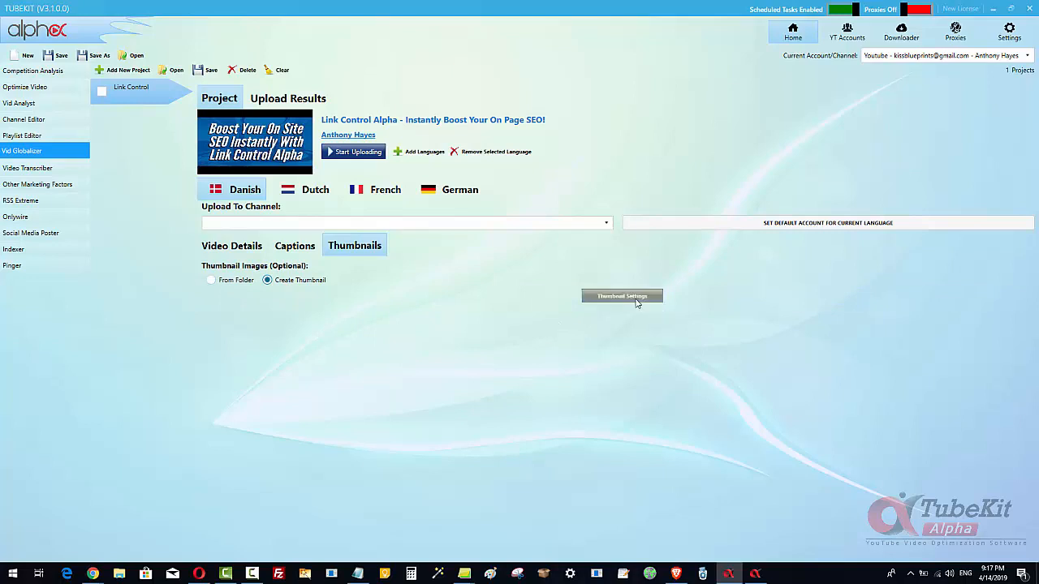
left_click(622, 296)
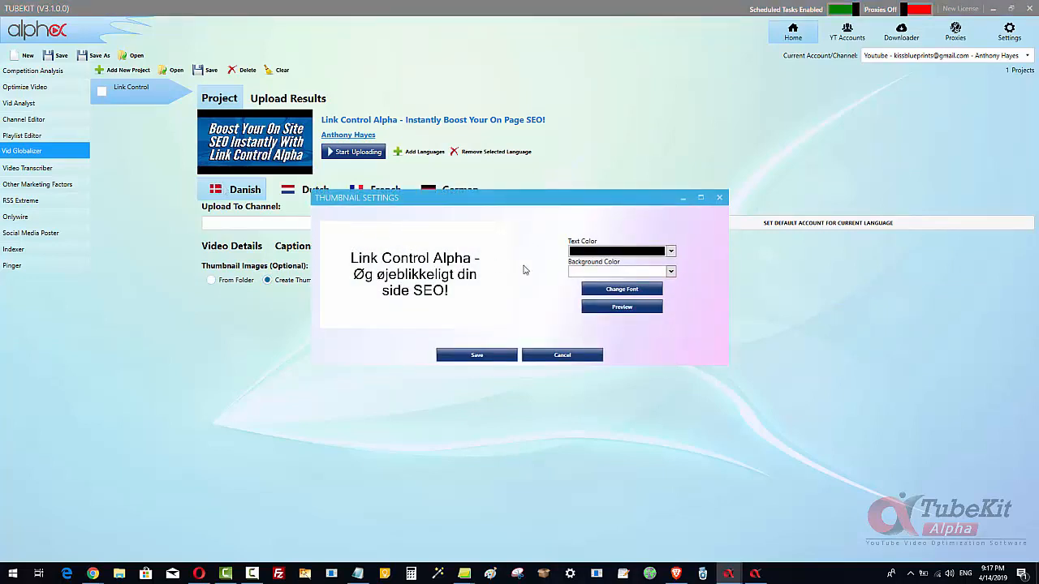
left_click(478, 357)
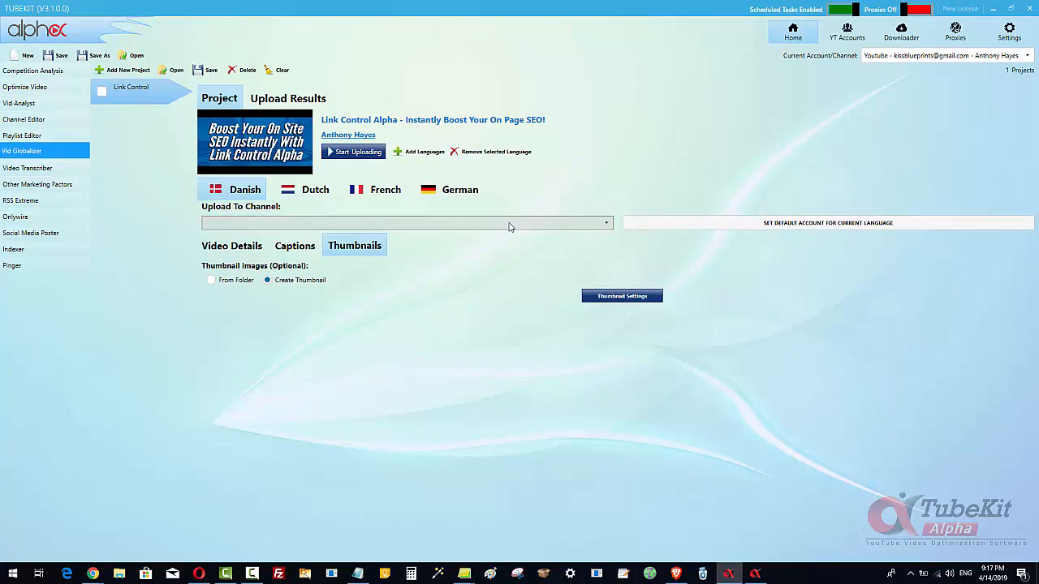
- Choose the Danish channel as the Danish upload channel and set it as the default account for that language
left_click(509, 225)
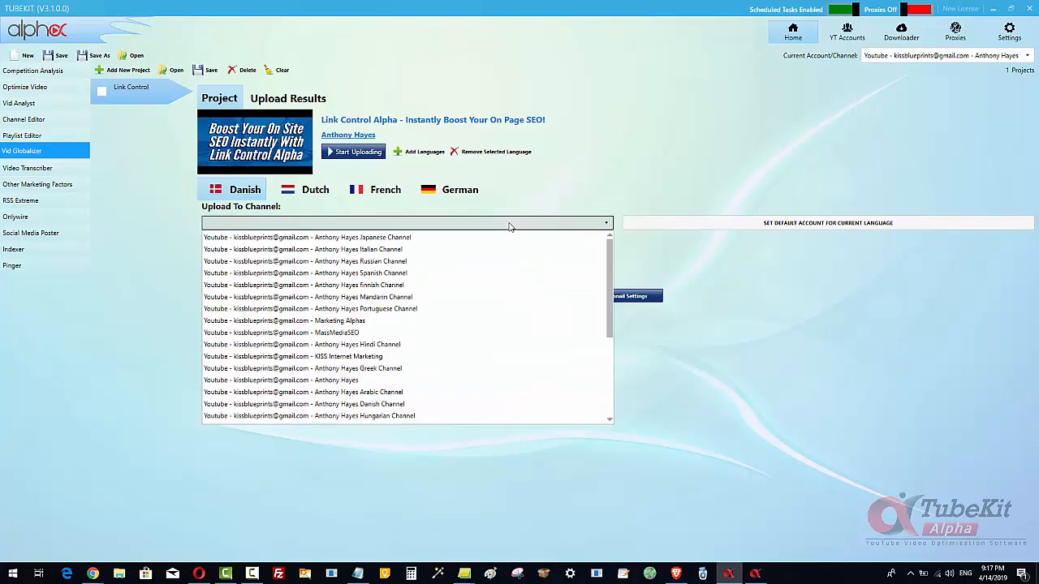
left_click(419, 405)
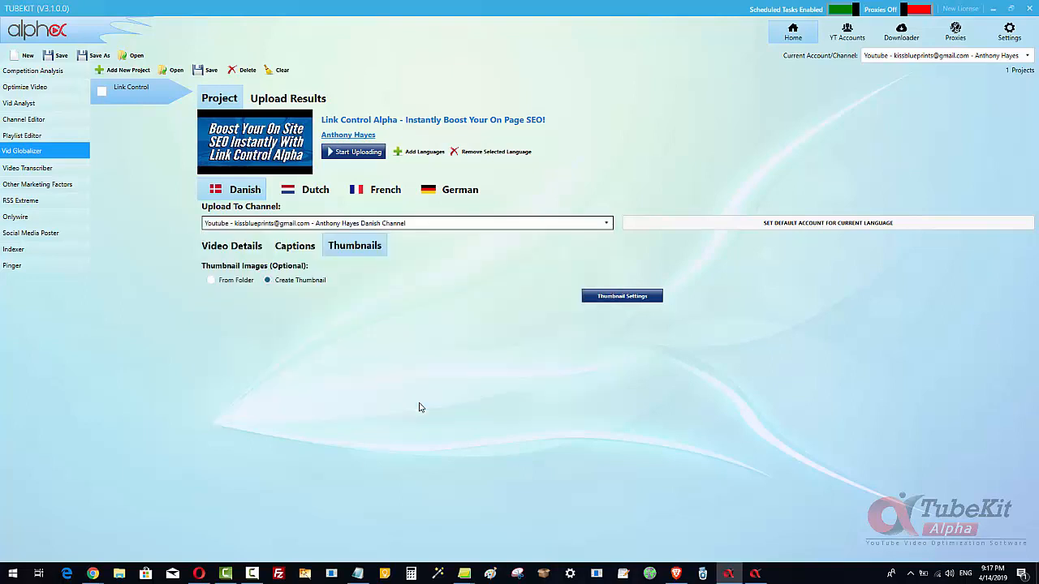
left_click(803, 226)
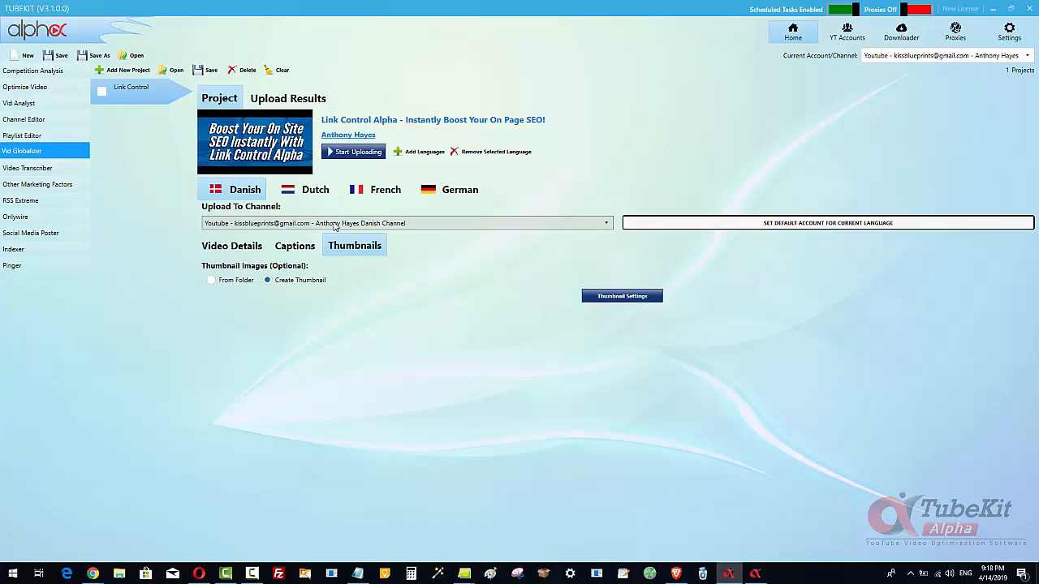
- Check the channels assigned to the YouTube accounts, then revisit the Danish video details, captions and thumbnail tabs
left_click(847, 31)
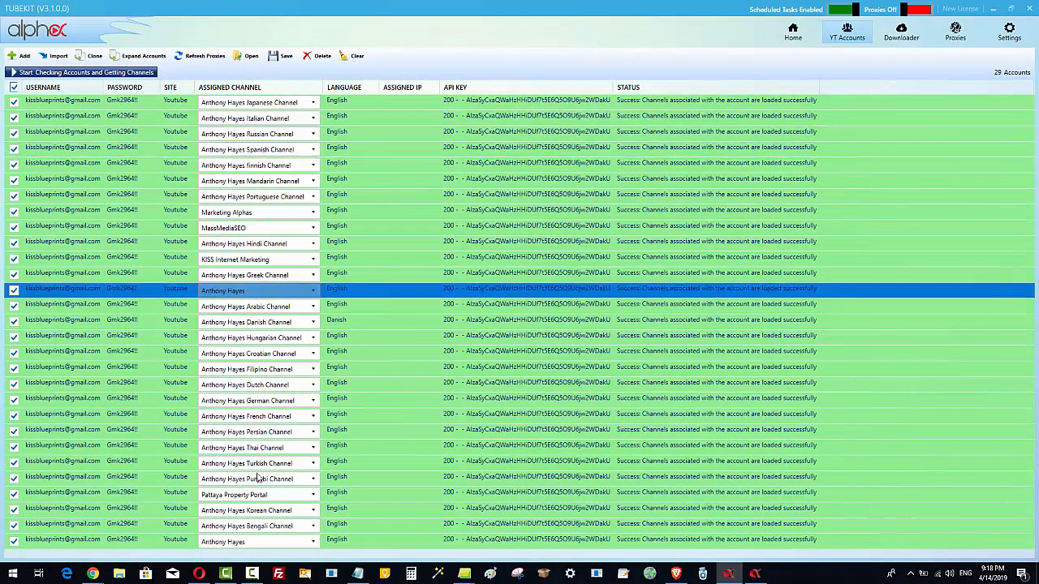
left_click(801, 34)
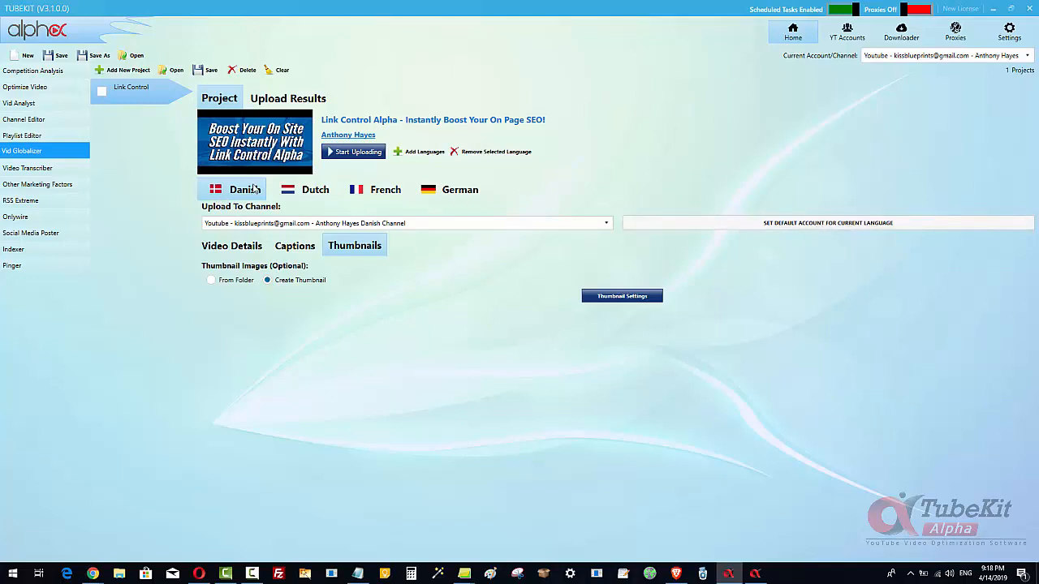
left_click(229, 248)
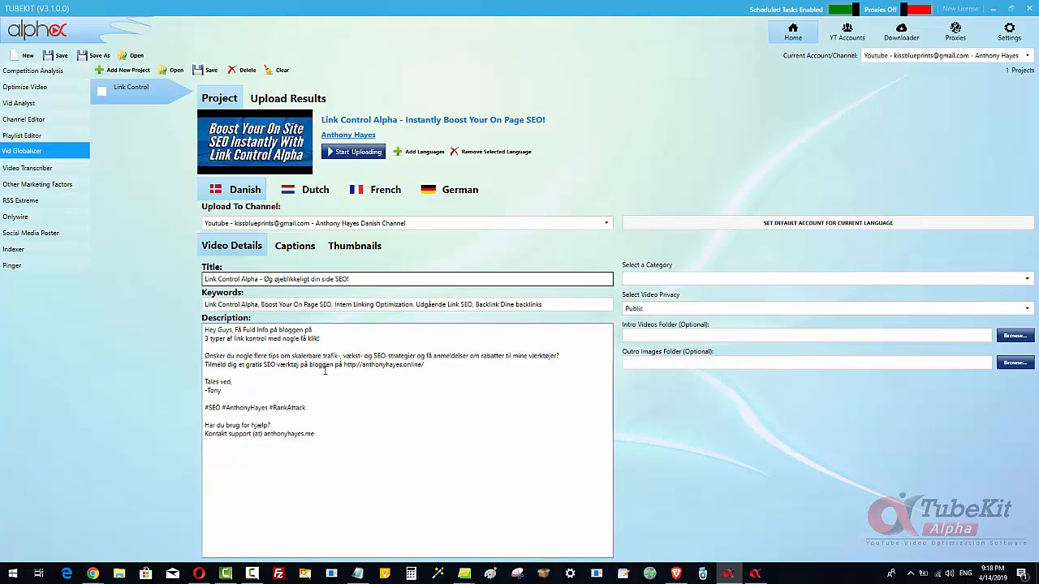
left_click(294, 246)
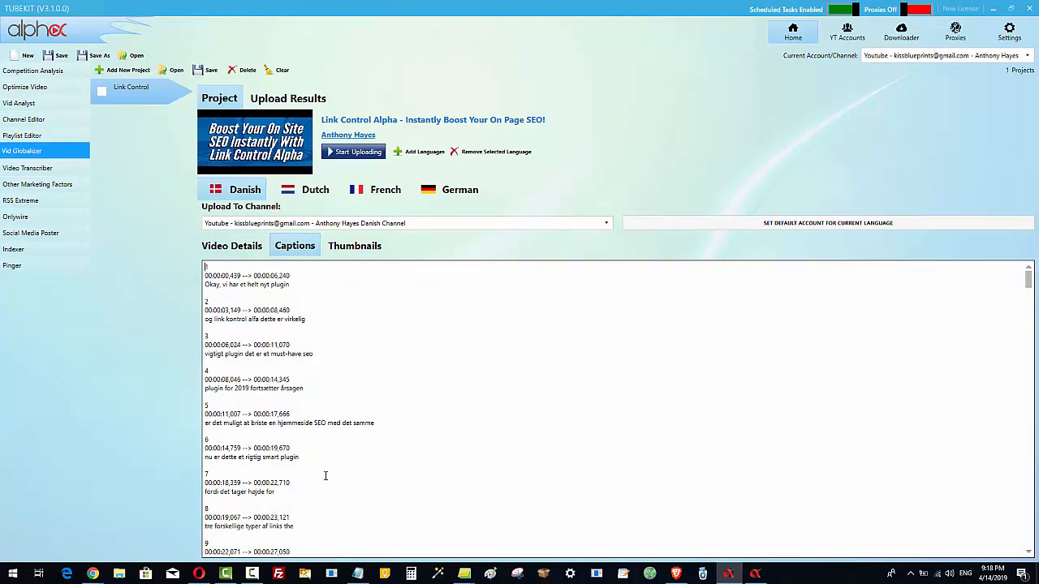
left_click(355, 246)
left_click(325, 284)
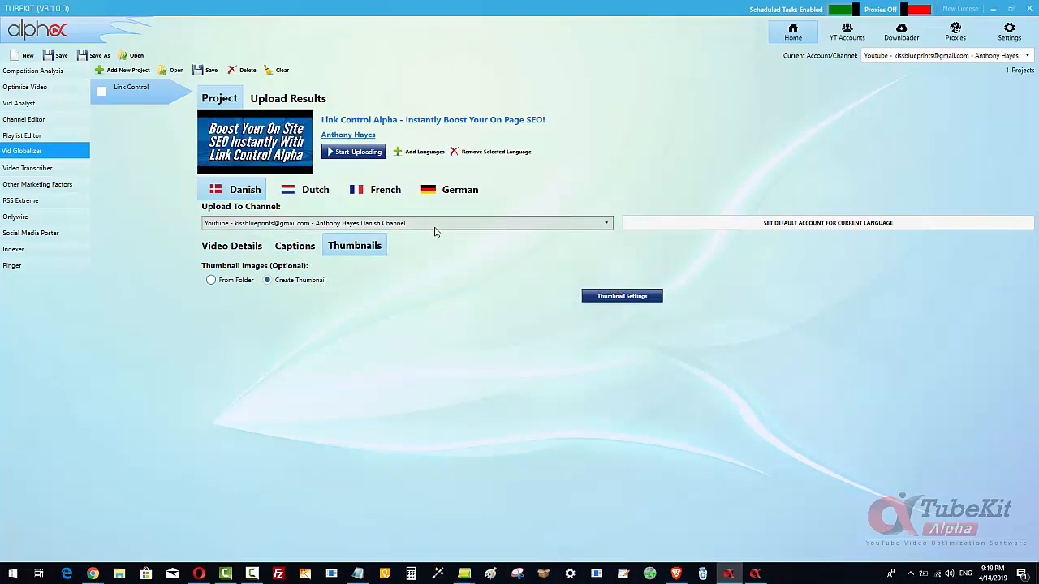
- Set the Danish video's category to Howto
left_click(243, 196)
left_click(243, 238)
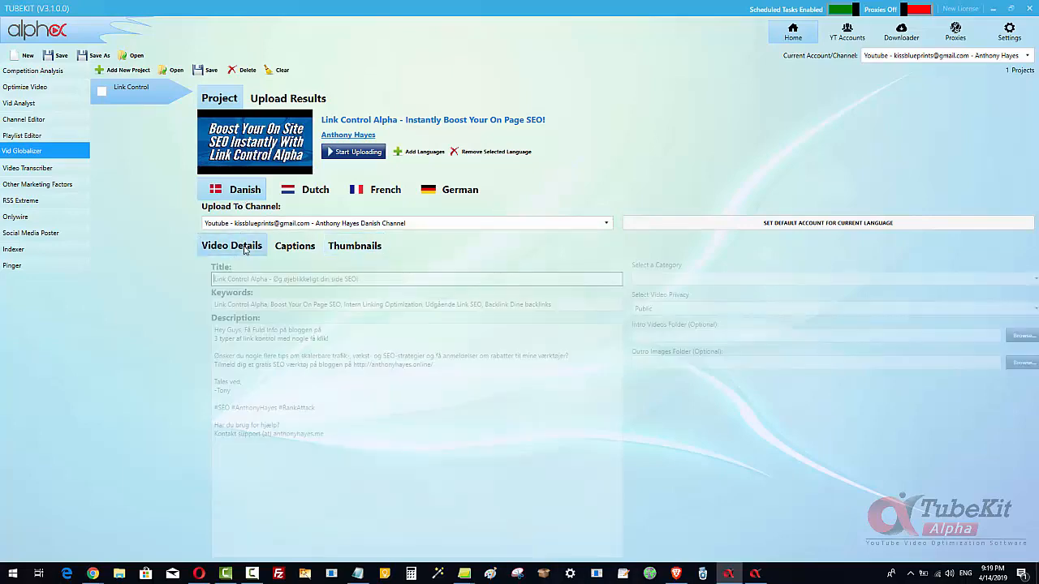
left_click_drag(351, 279, 265, 279)
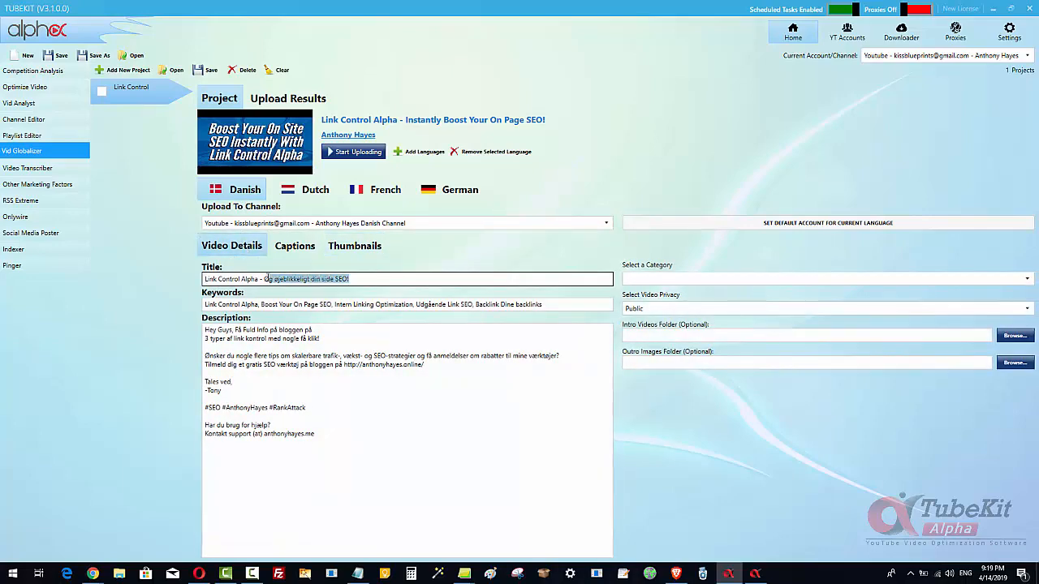
left_click(410, 279)
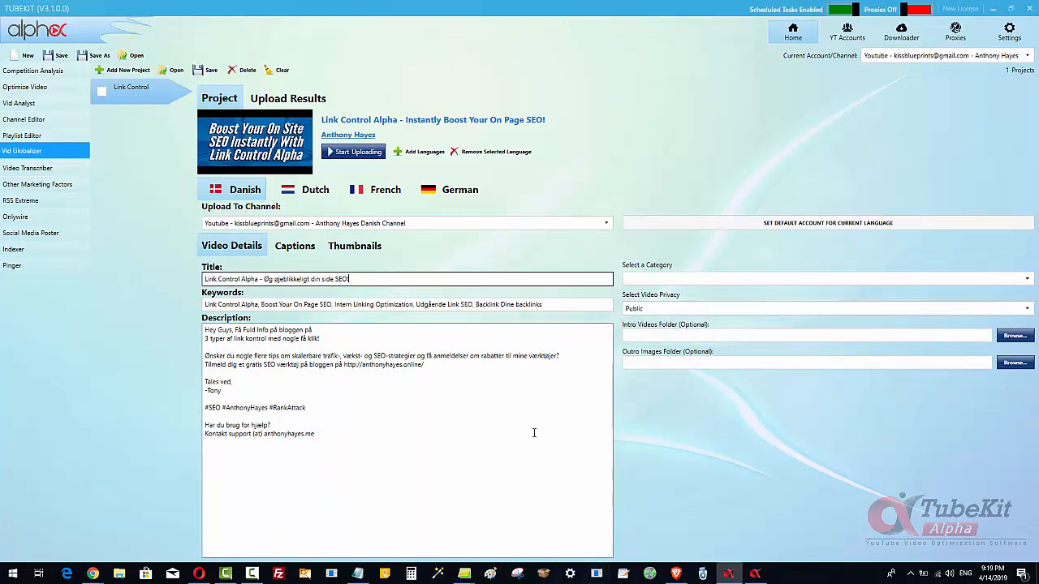
left_click(986, 280)
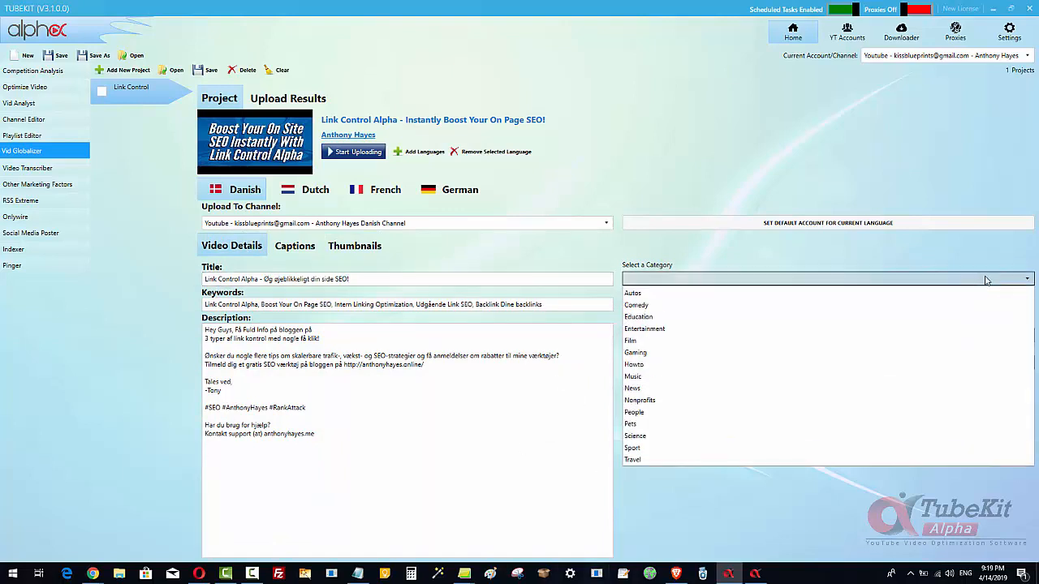
left_click(775, 364)
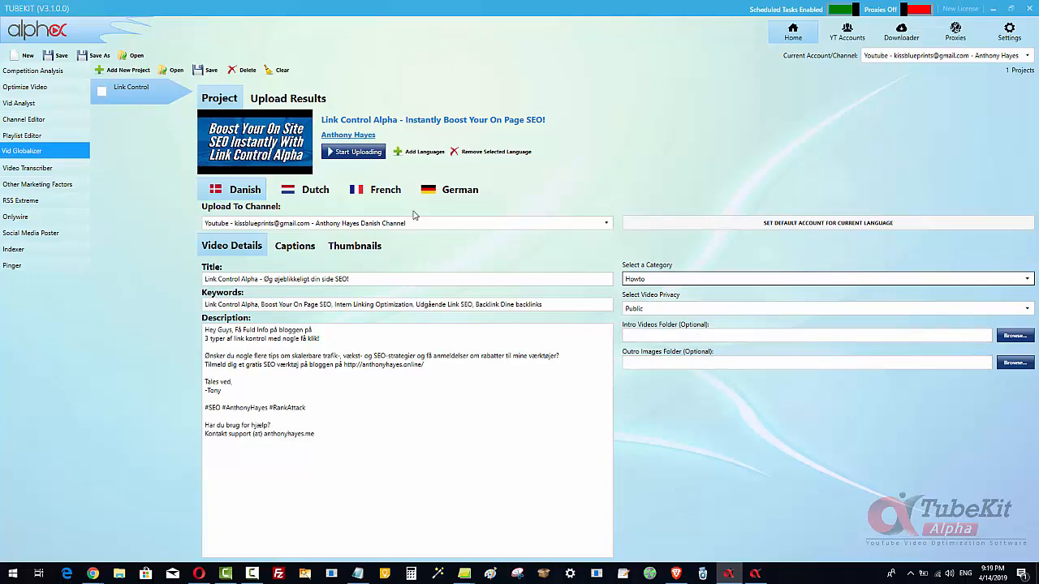
- Choose the Dutch channel as the Dutch upload channel and set it as the default account for that language
left_click(312, 190)
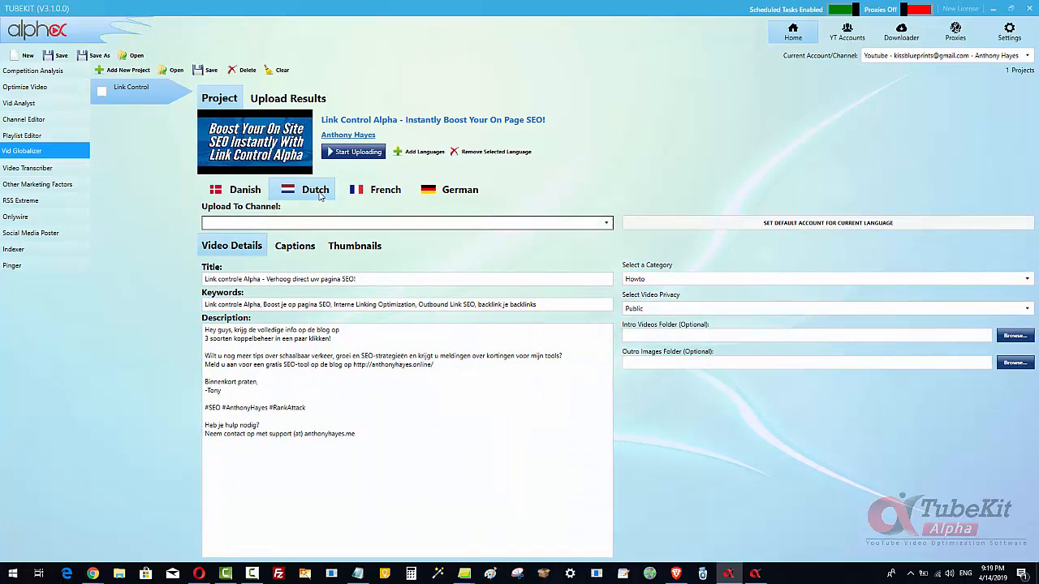
left_click(592, 225)
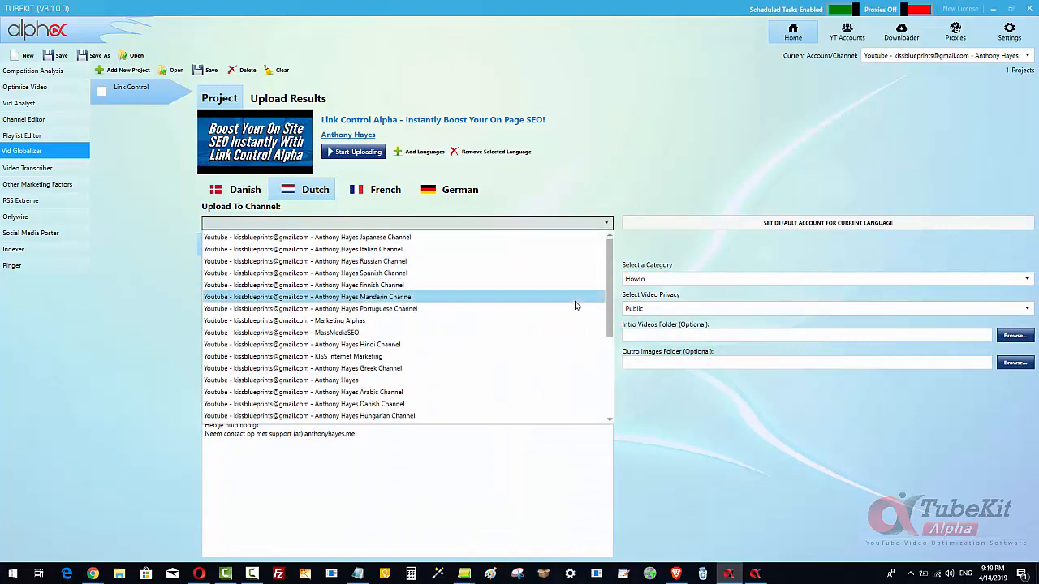
scroll(575, 306, "down", 2)
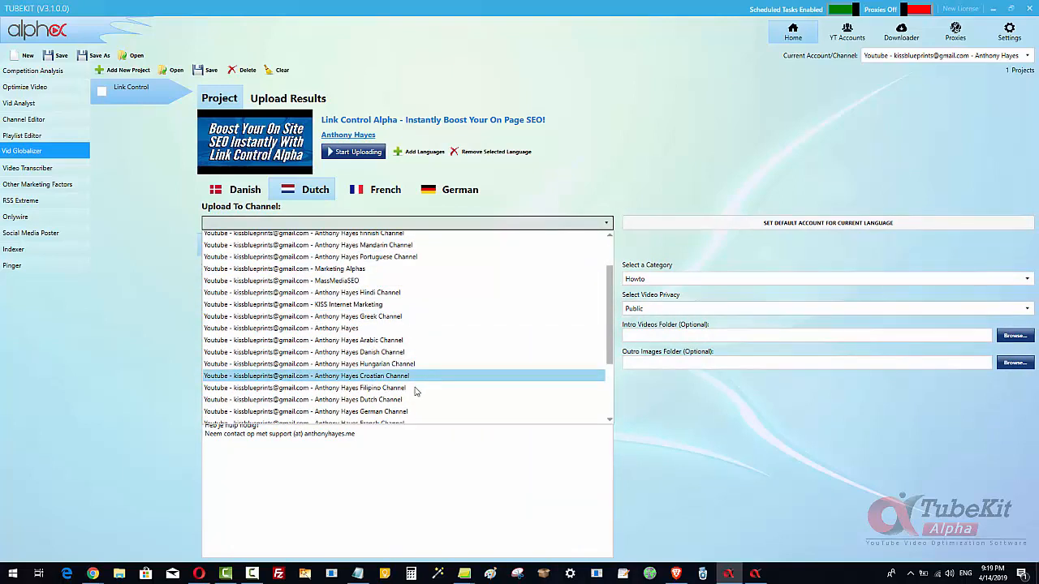
left_click(415, 399)
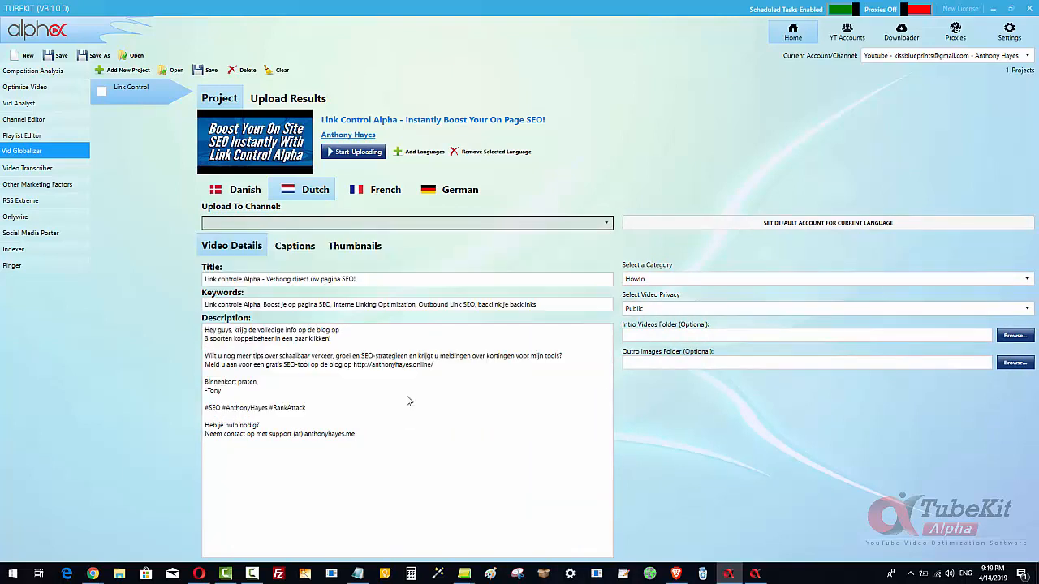
left_click(814, 226)
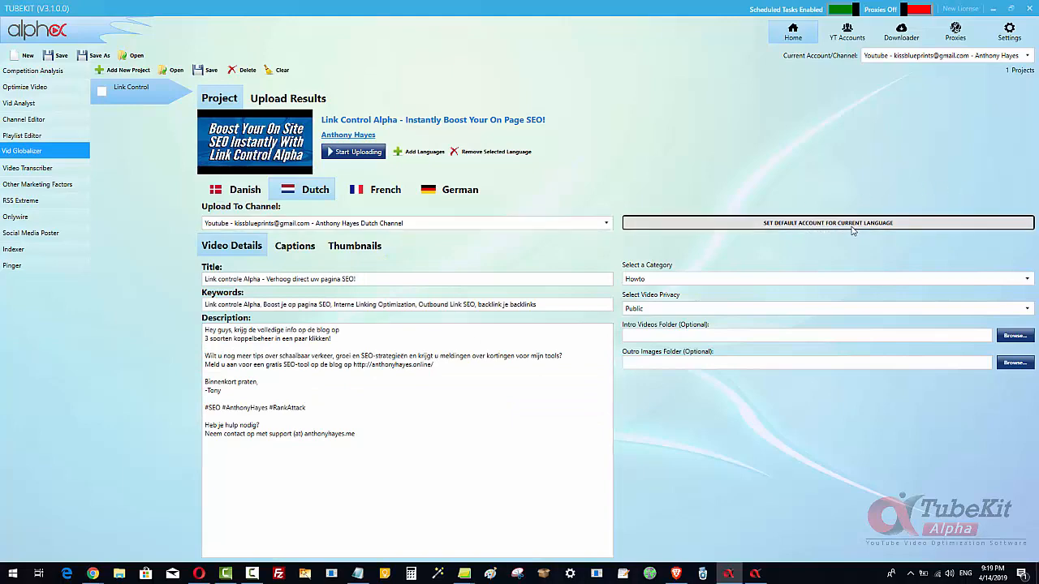
- Set the French thumbnail to Create Thumbnail and save the default thumbnail settings
left_click(374, 192)
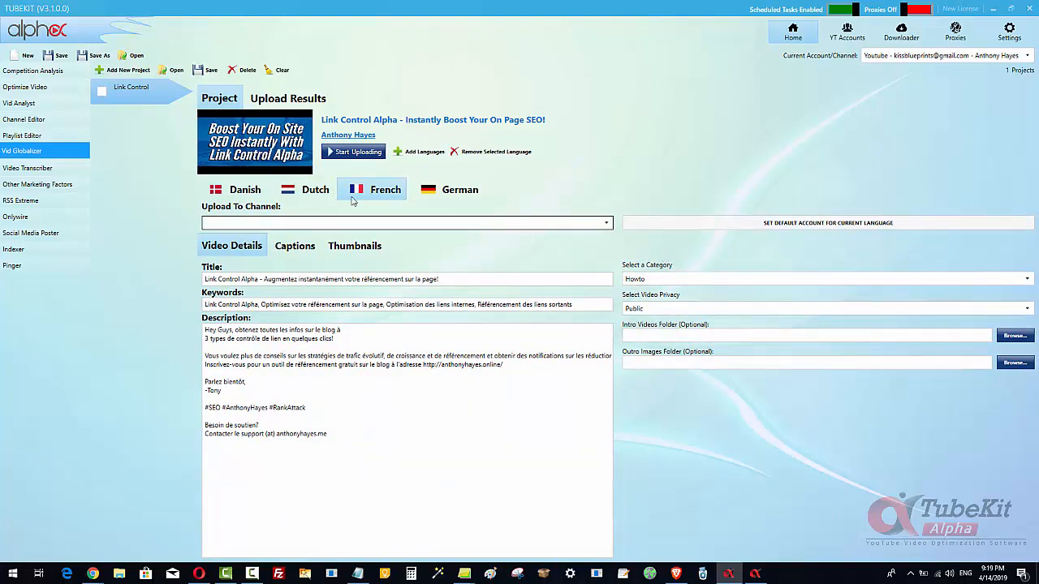
left_click(355, 245)
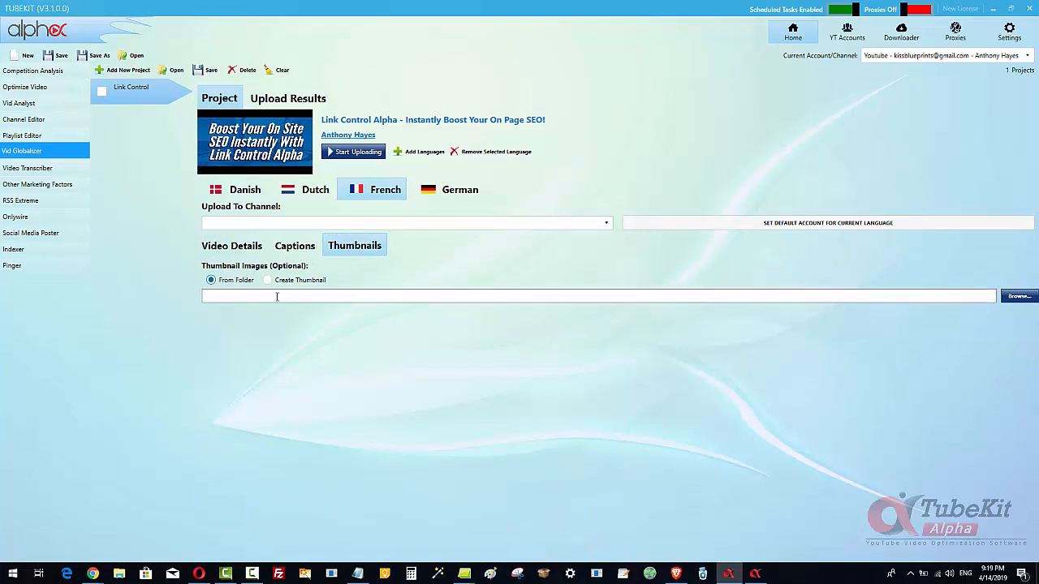
left_click(279, 281)
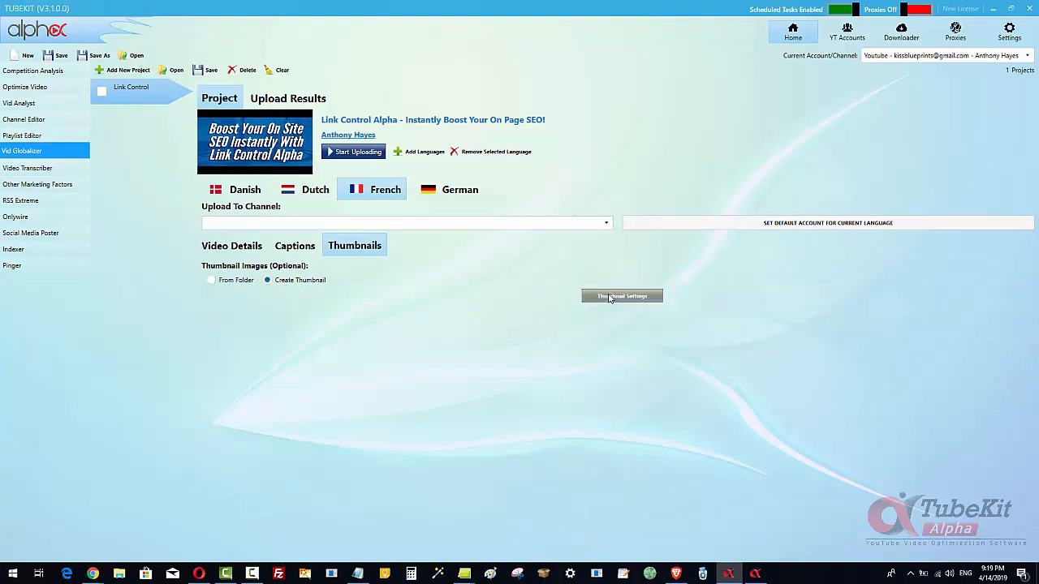
left_click(610, 297)
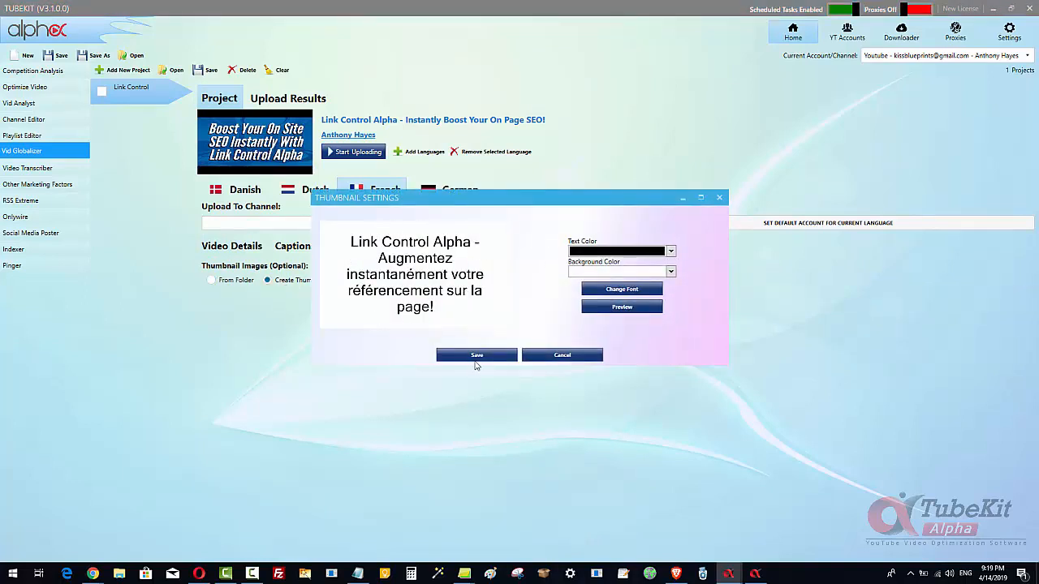
left_click(476, 356)
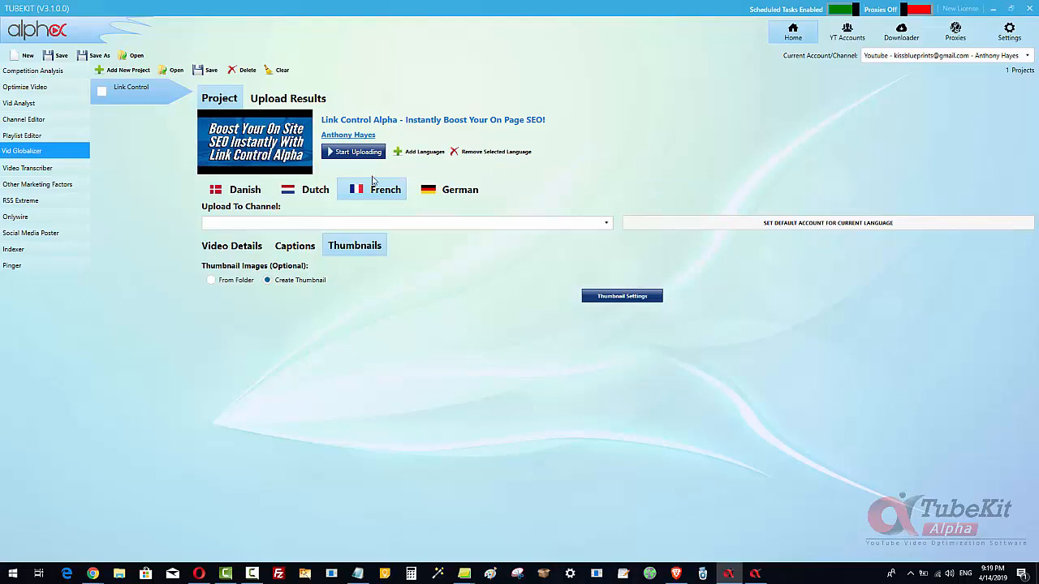
- Set the German thumbnail to Create Thumbnail and save the default thumbnail settings
left_click(445, 190)
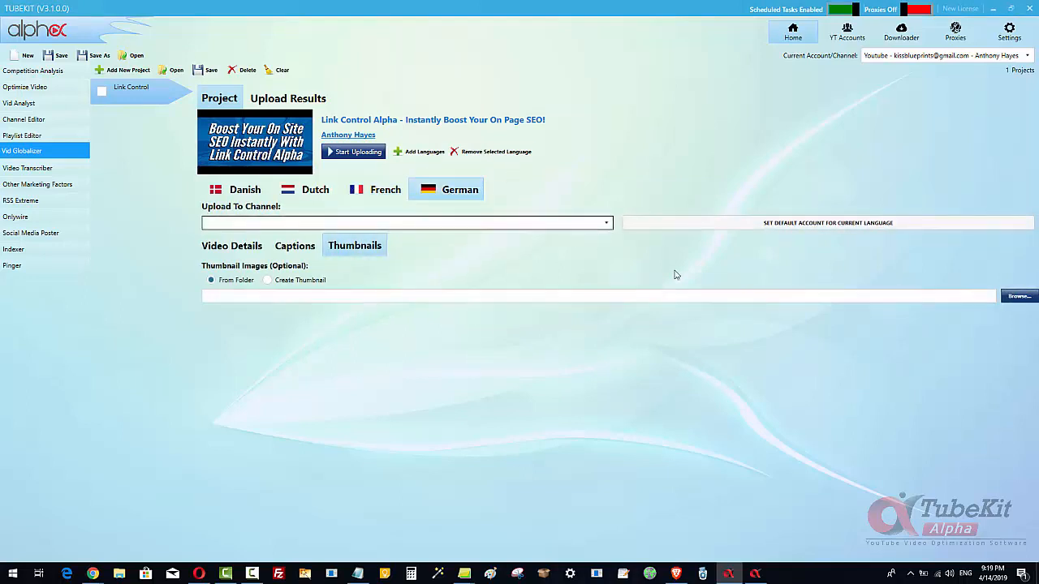
left_click(267, 280)
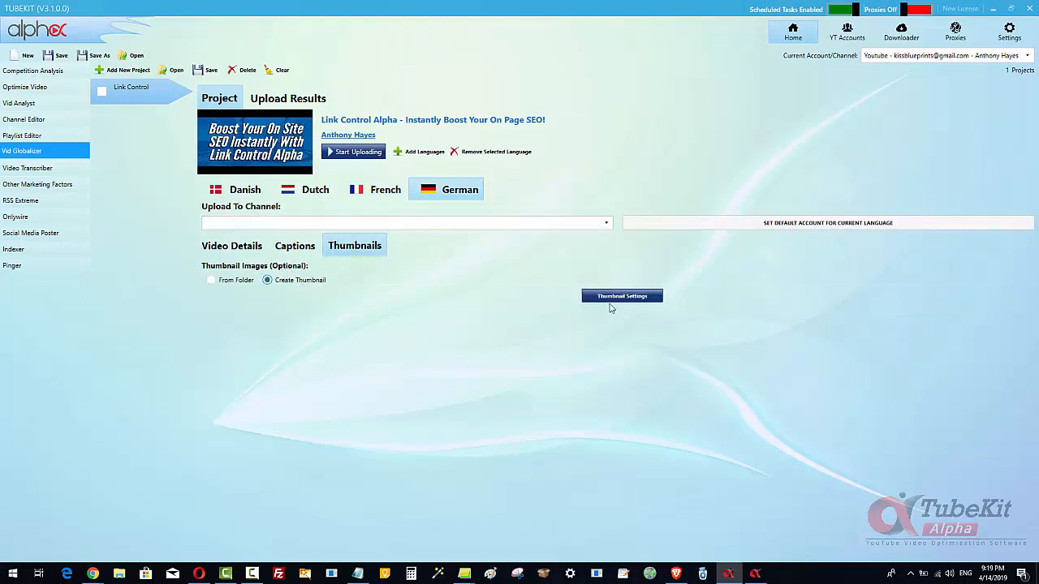
left_click(630, 299)
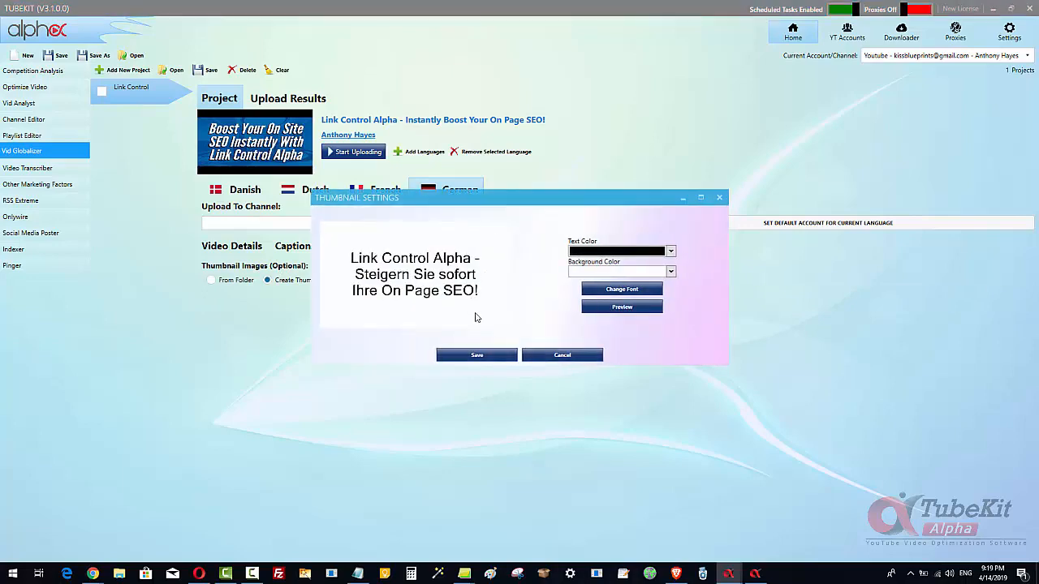
left_click(505, 354)
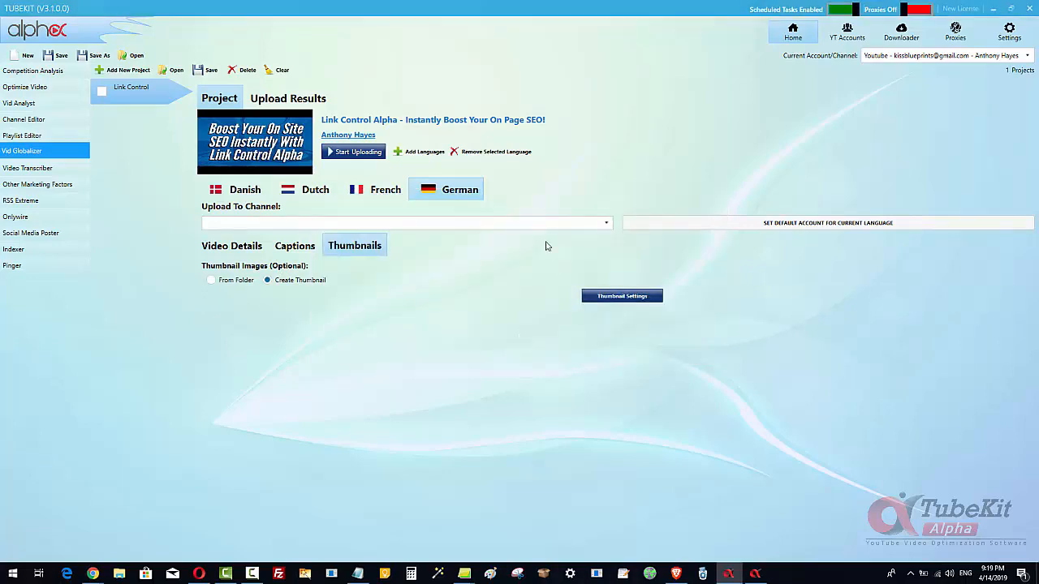
- Compare the translated captions for German, French, Dutch and Danish
left_click(291, 247)
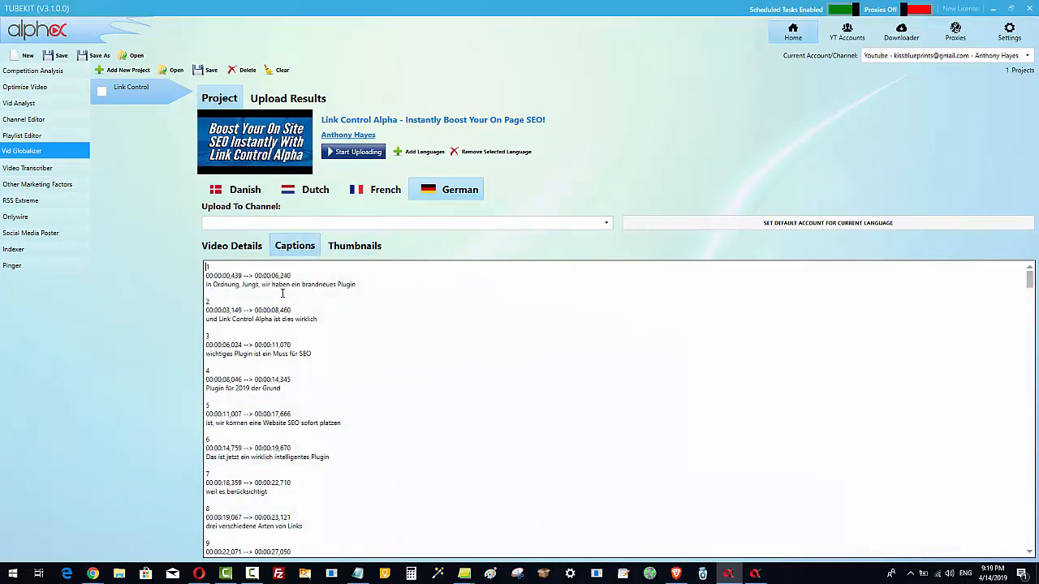
left_click(373, 199)
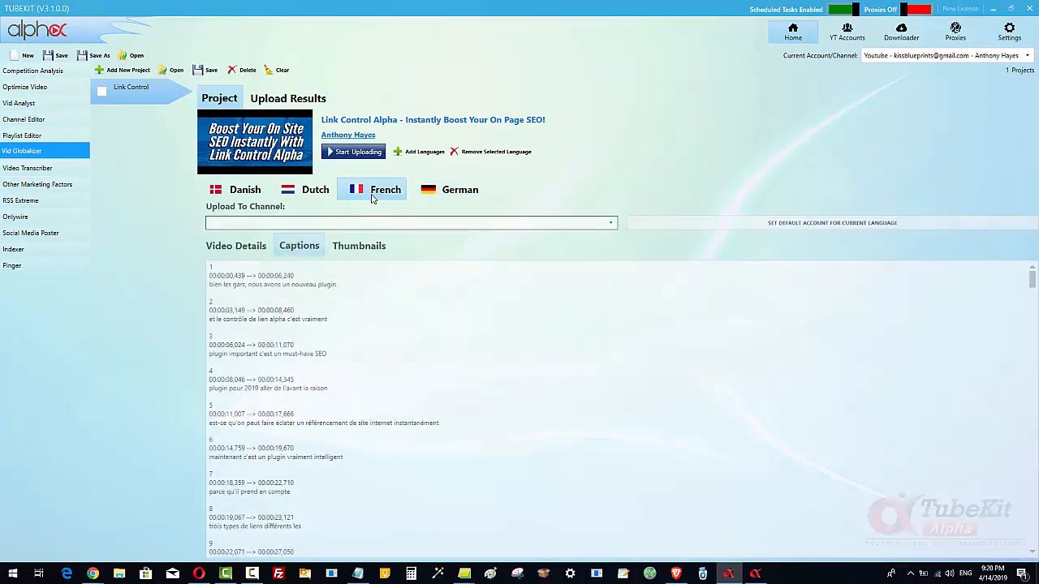
left_click(314, 192)
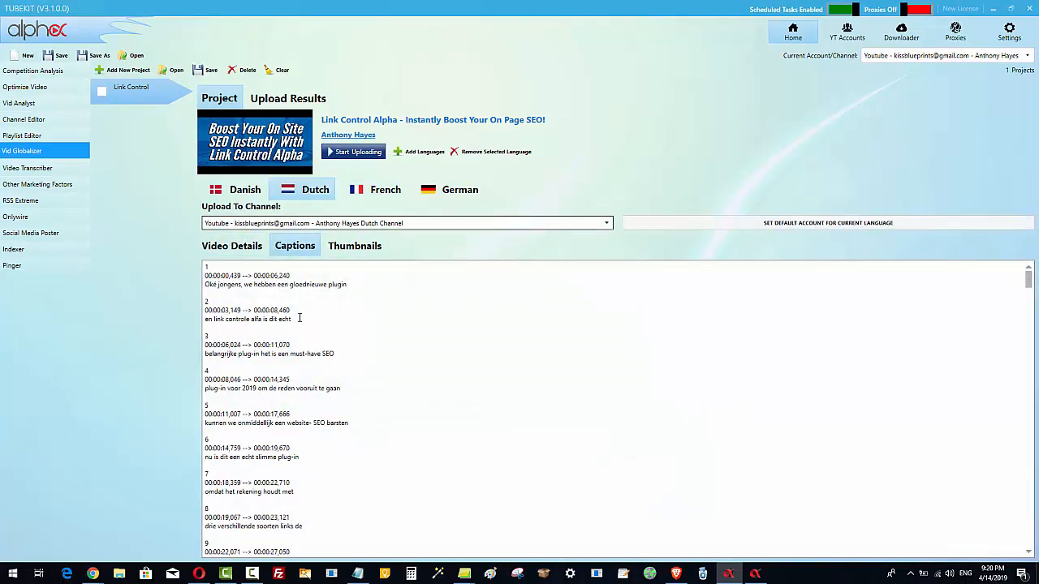
left_click(235, 189)
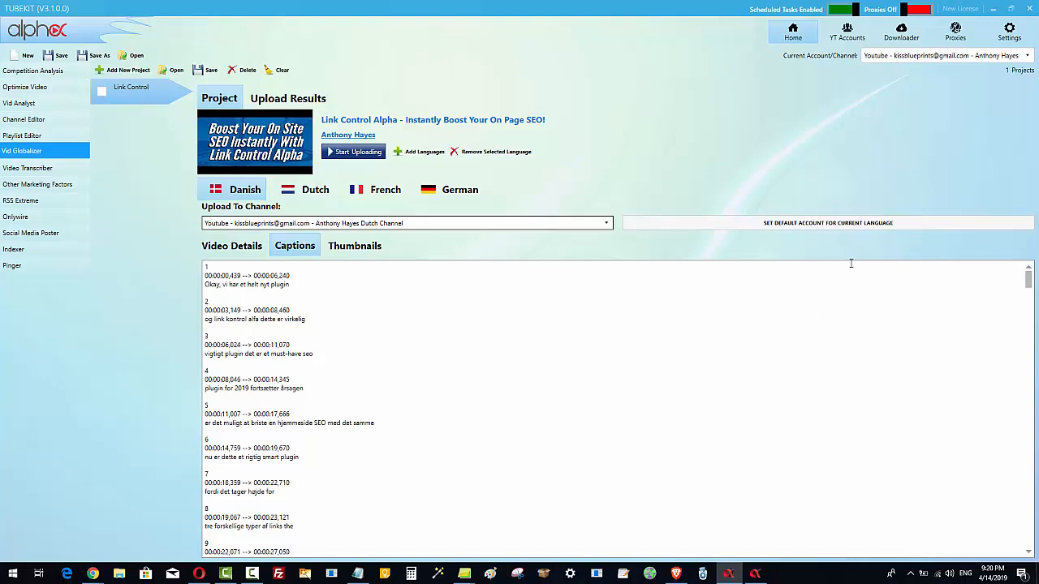
- Open the video translator in Optimize Video, switch to Bulk Update and select all localized languages
left_click(36, 89)
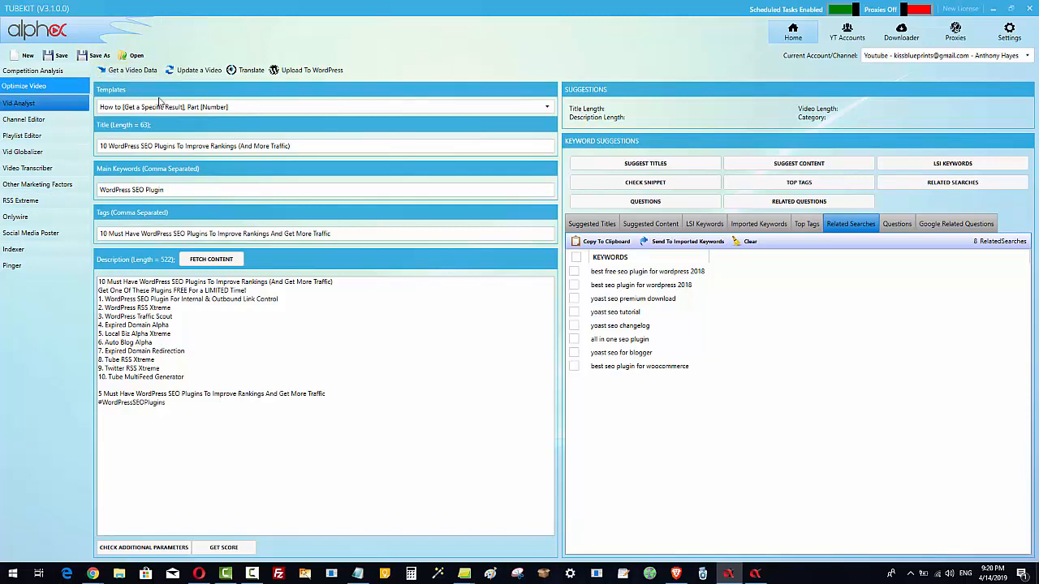
left_click(243, 72)
left_click(179, 46)
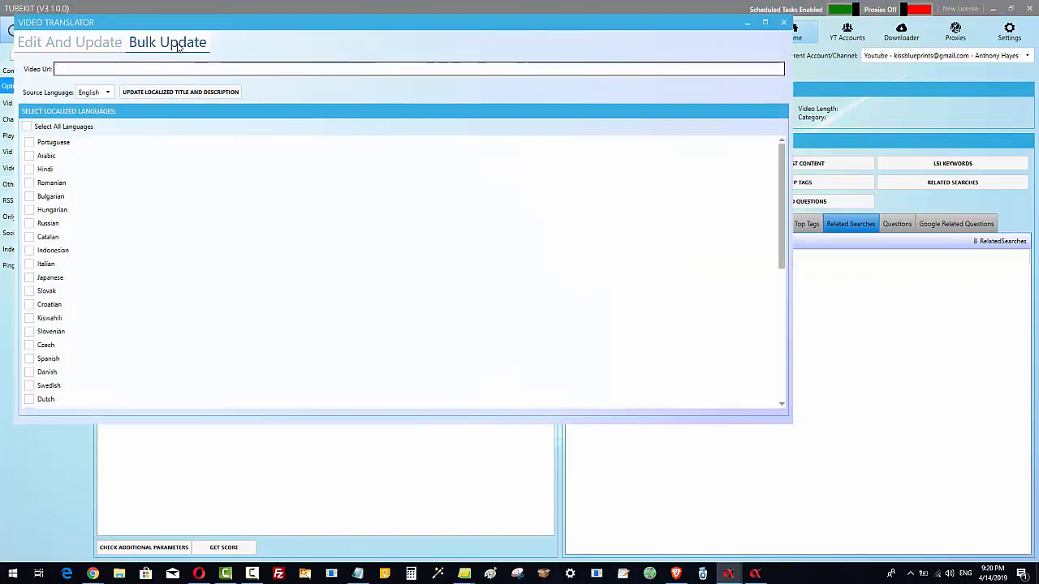
left_click(27, 127)
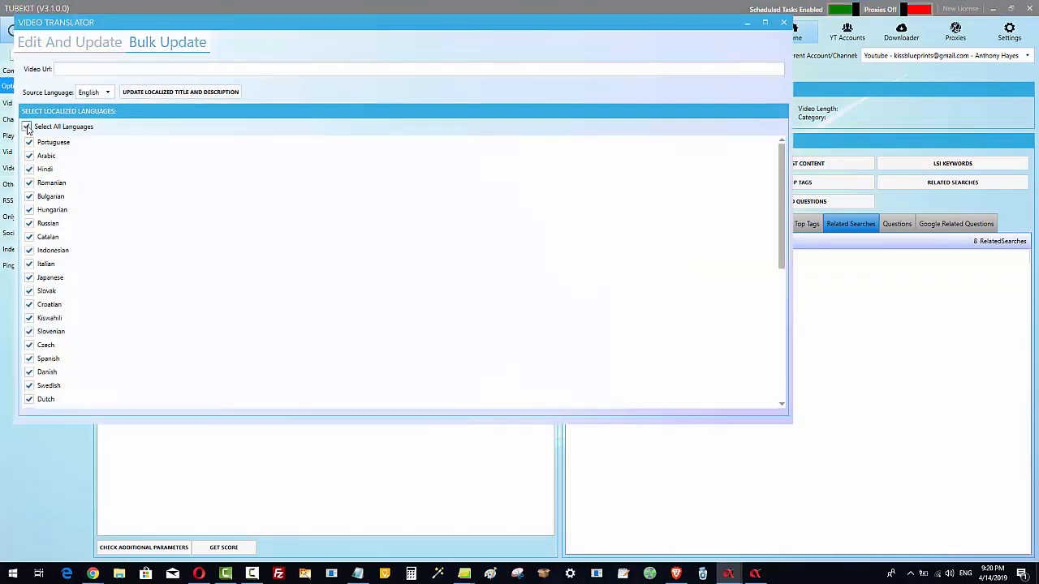
left_click(71, 68)
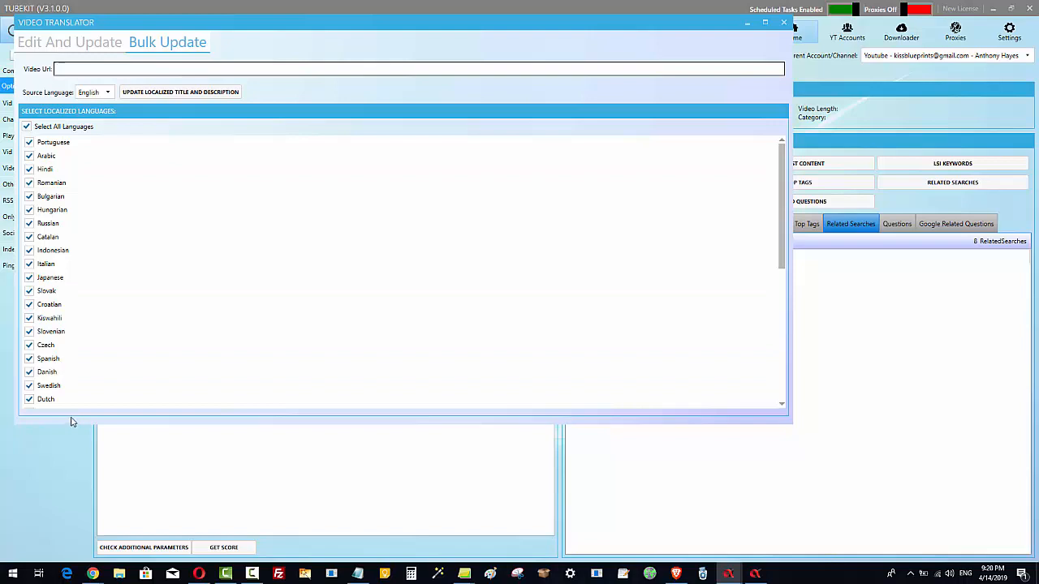
left_click(784, 24)
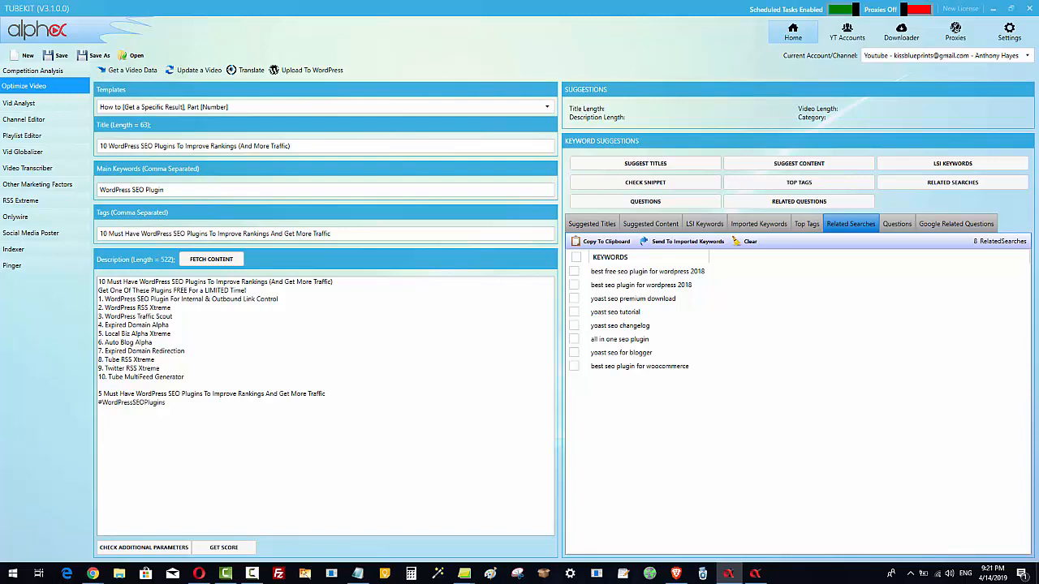
left_click(92, 573)
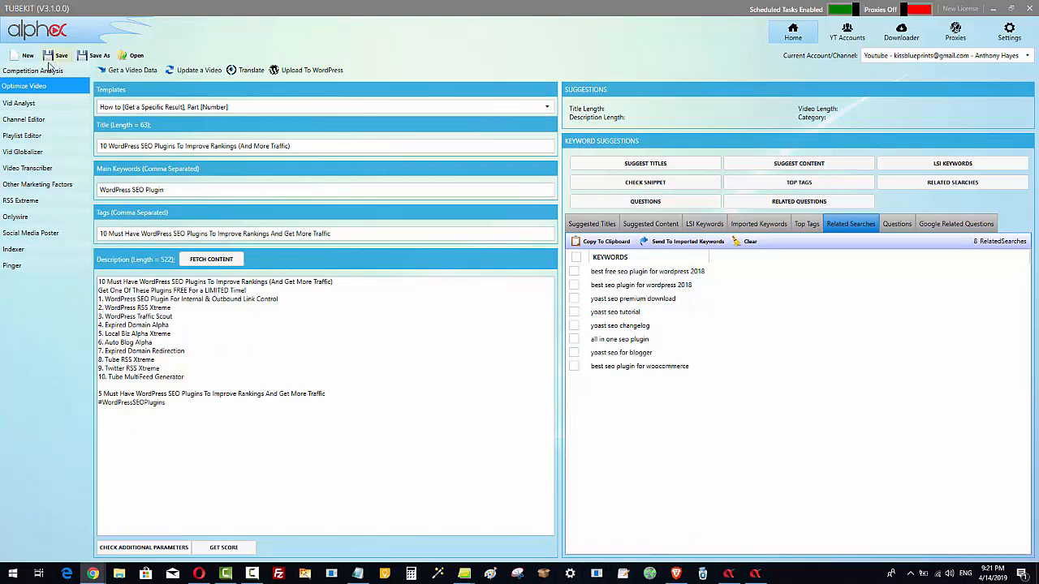
left_click(33, 92)
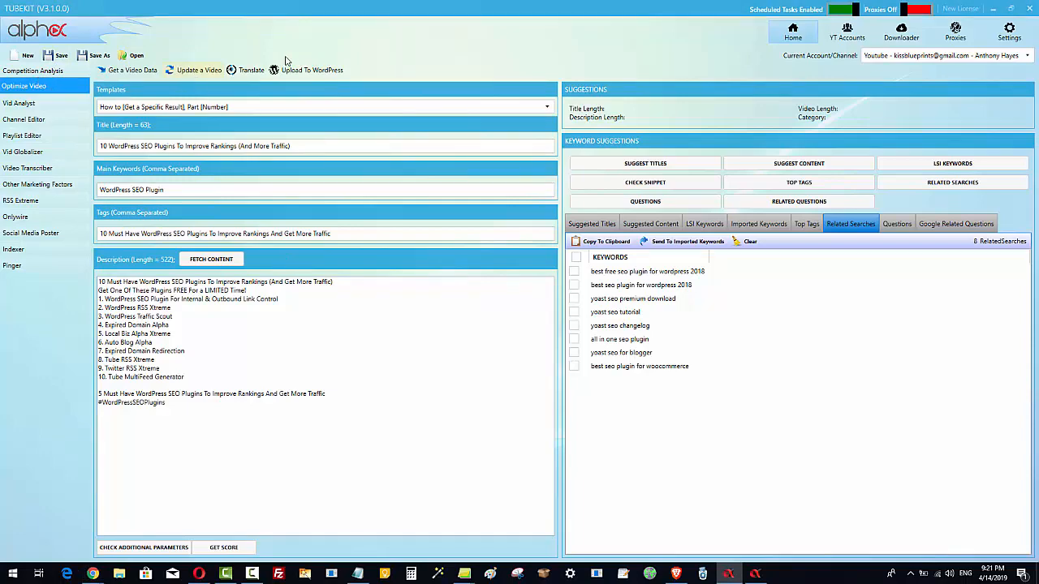
left_click(252, 74)
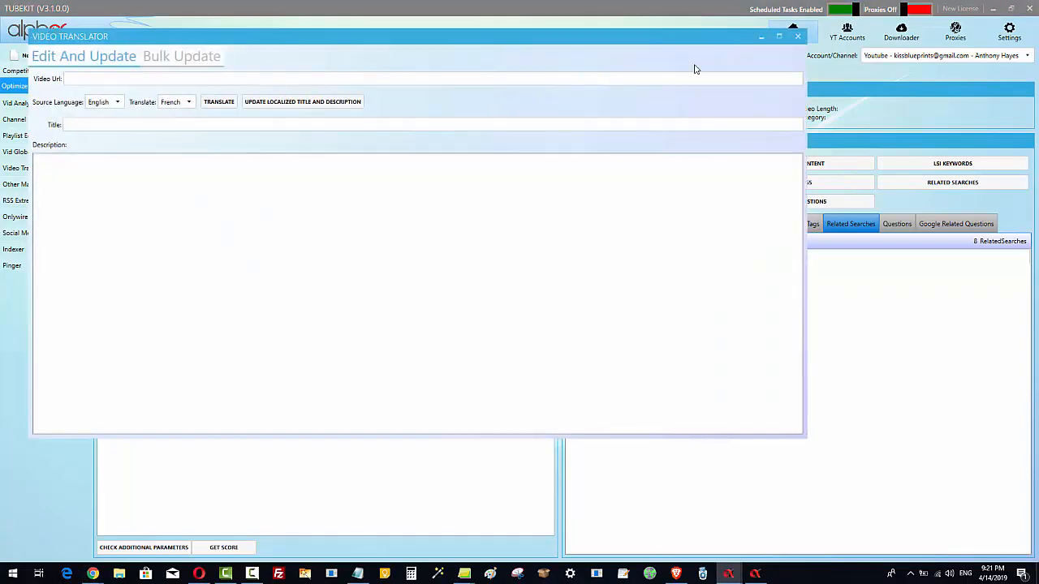
left_click(800, 39)
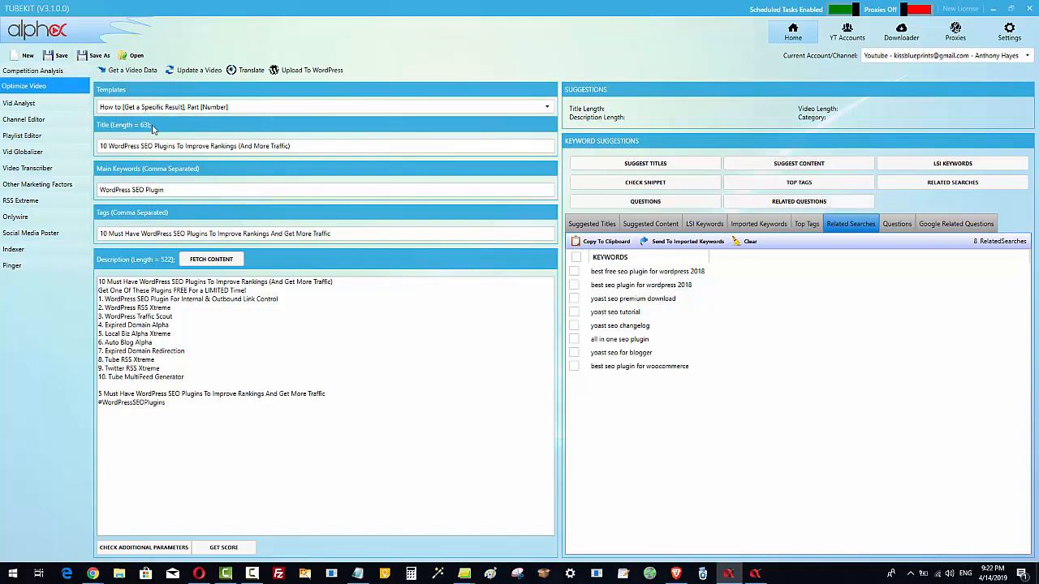
- Review the Danish video details of the Link Control project in Vid Globalizer
left_click(32, 152)
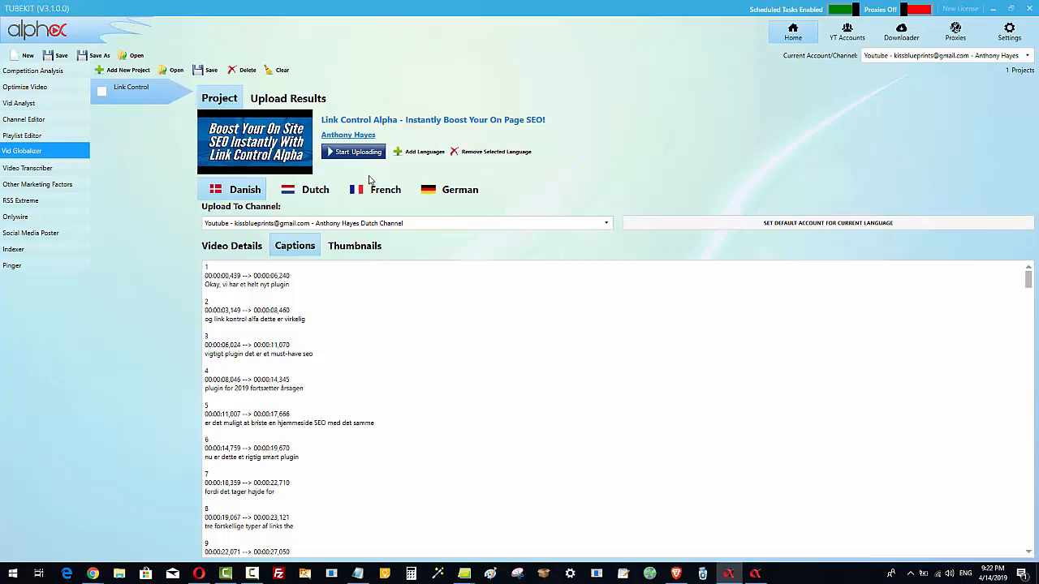
left_click(236, 252)
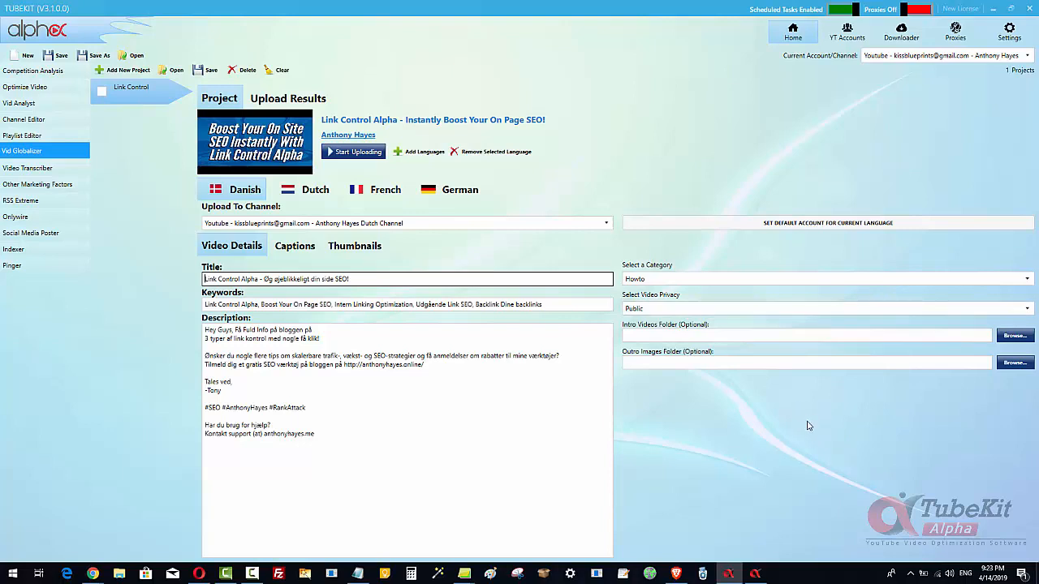
- Reopen the video translator from Optimize Video, view its Bulk Update mode, and close it
left_click(20, 98)
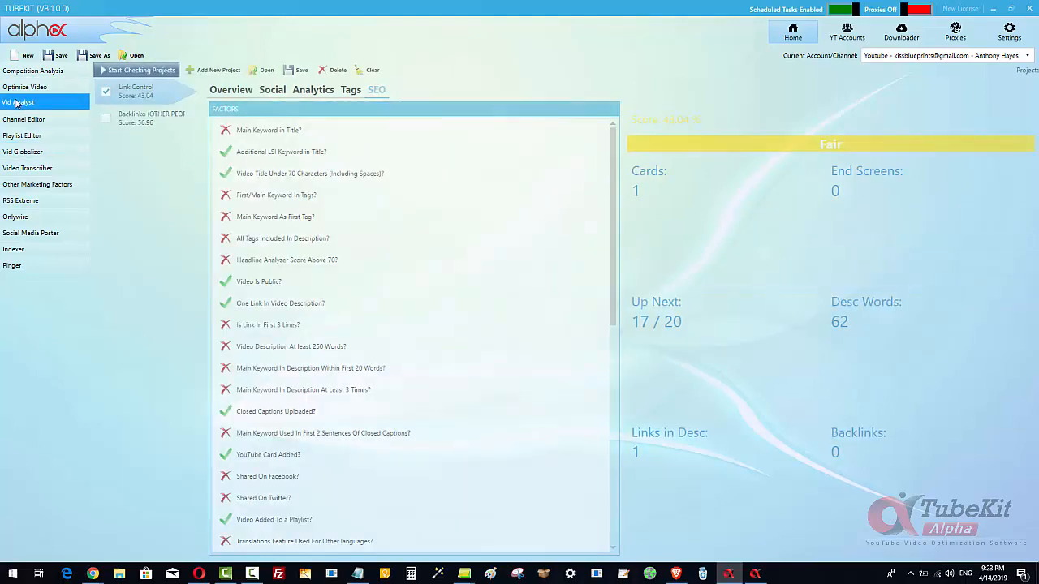
left_click(20, 88)
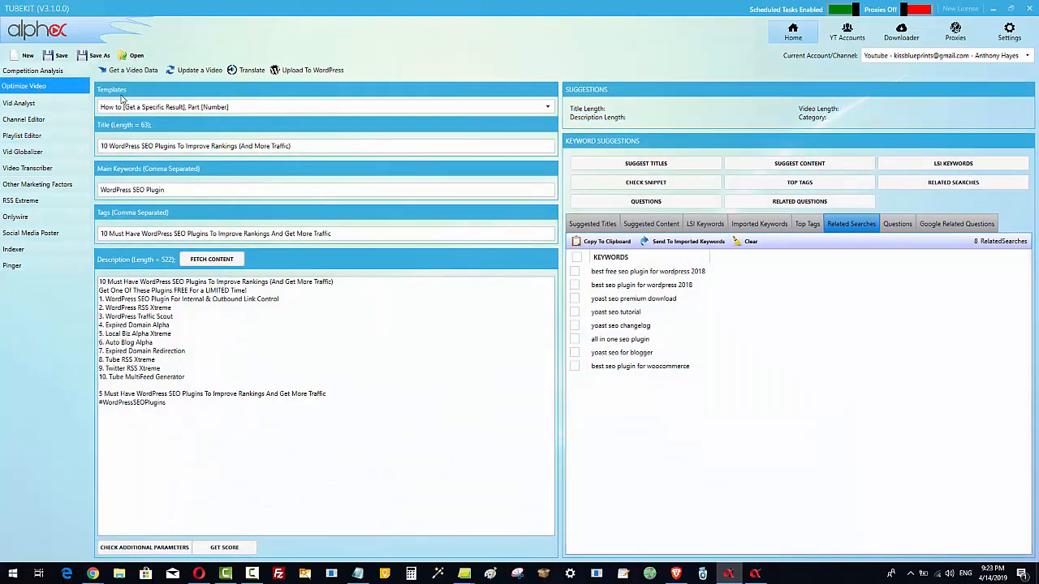
left_click(250, 71)
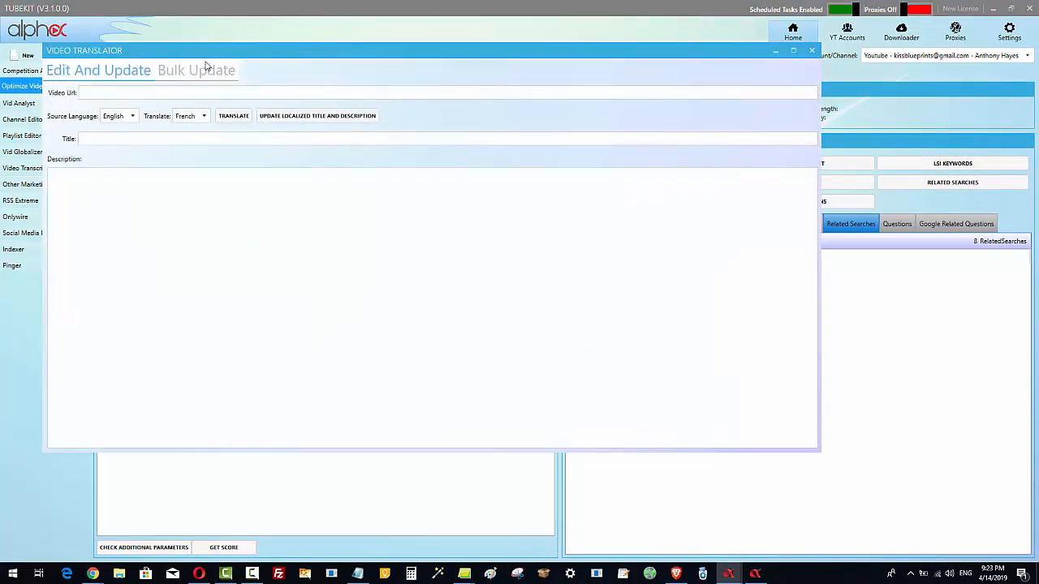
left_click(196, 71)
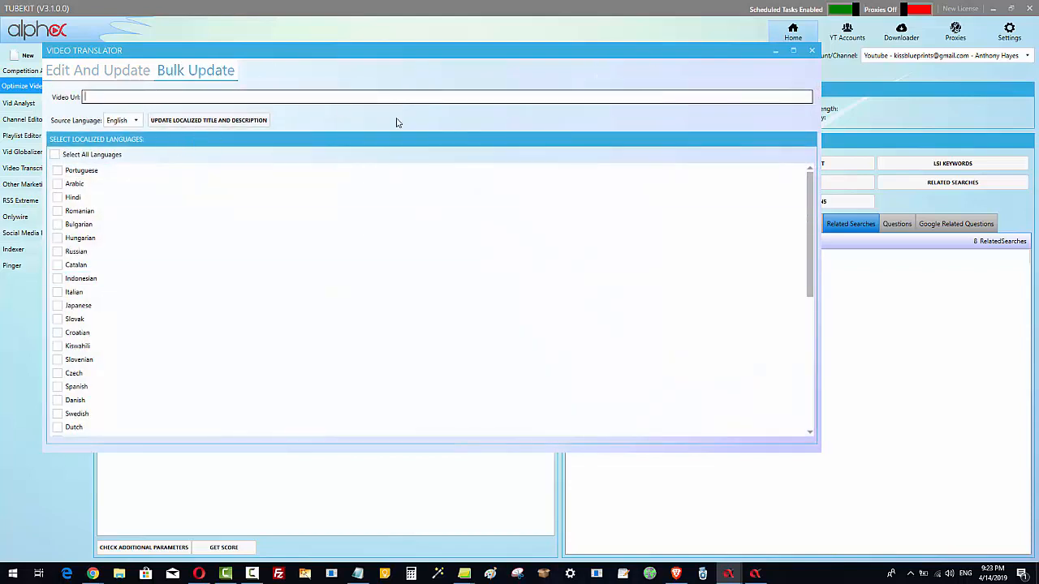
left_click(811, 52)
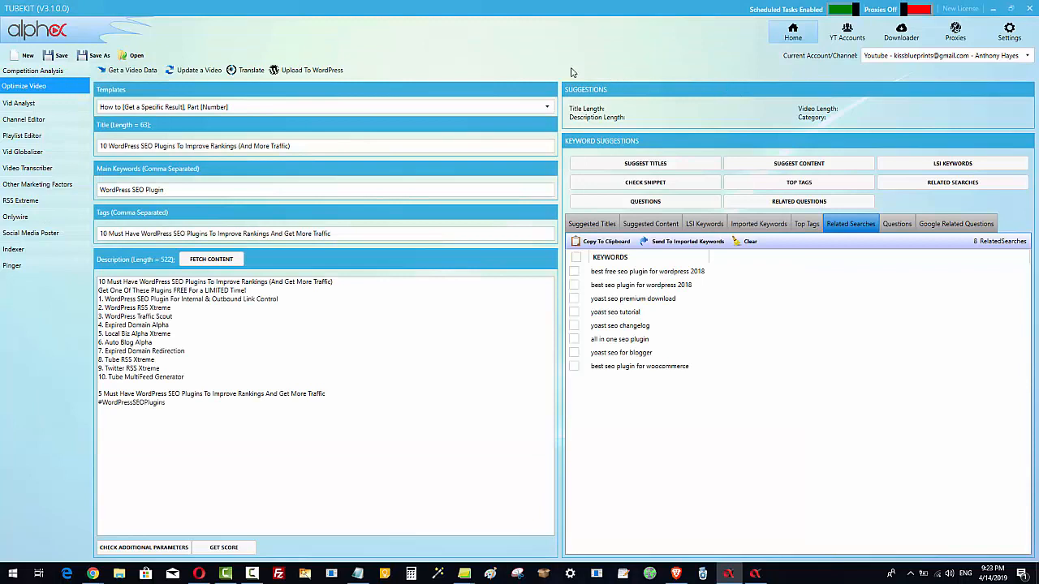